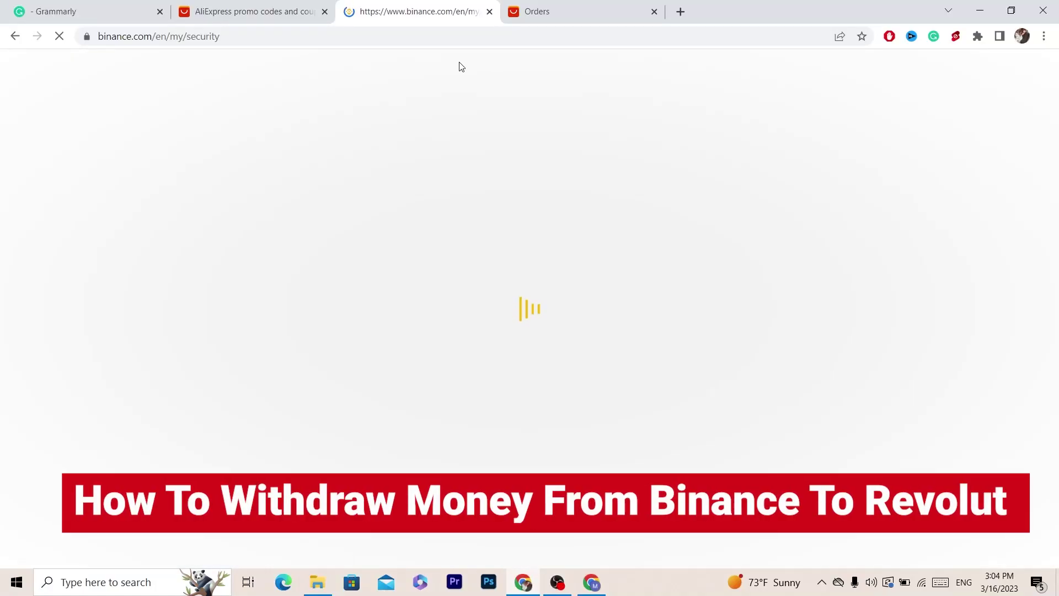
Sign in to Binance with a Google account.
{"action": "left_click", "coordinate": [413, 36]}
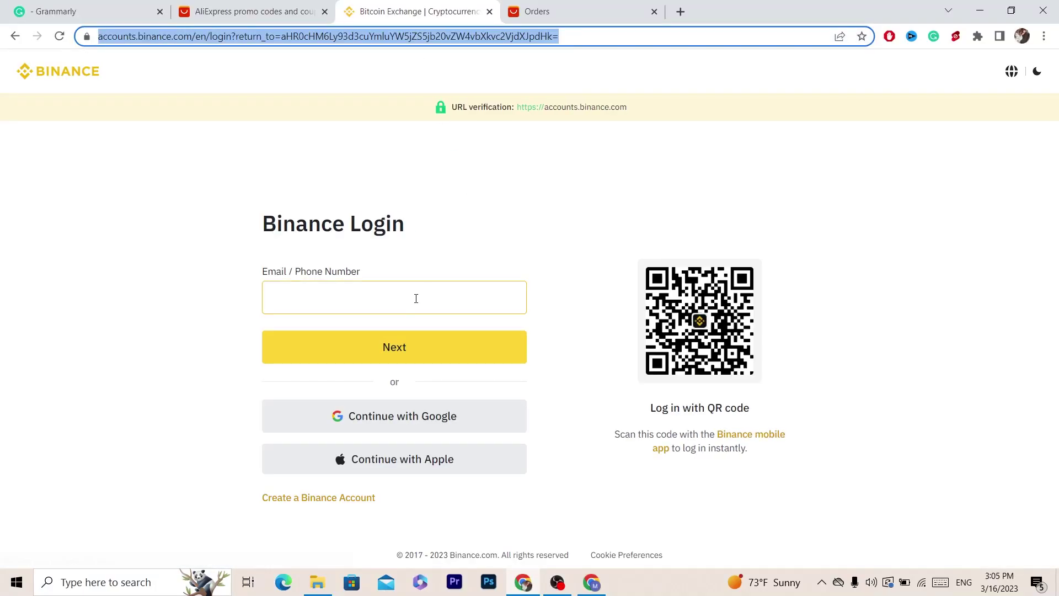
{"action": "left_click", "coordinate": [407, 419]}
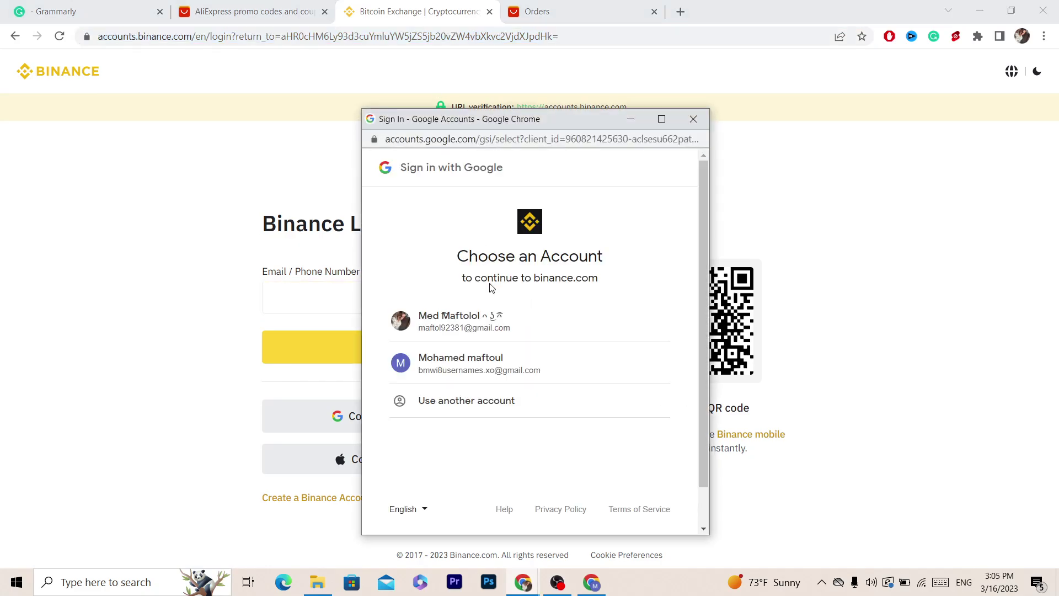
{"action": "left_click", "coordinate": [393, 22]}
Reload the login page until it redirects to binance.com/en/my/security.
{"action": "left_click", "coordinate": [464, 36]}
{"action": "key", "text": "Right"}
{"action": "key", "text": "ctrl+a"}
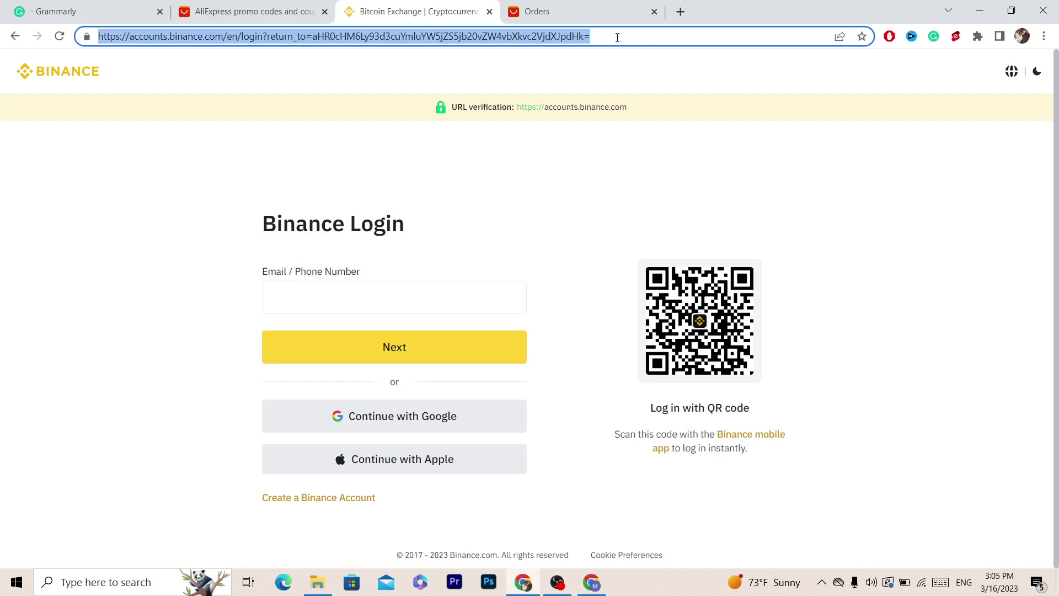
{"action": "key", "text": "Return"}
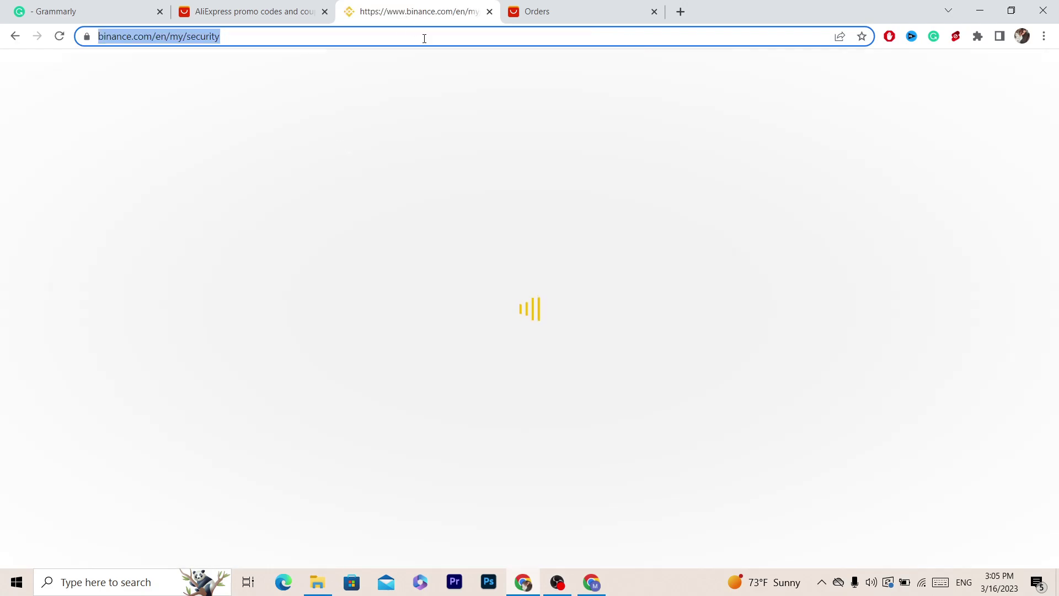
{"action": "left_click", "coordinate": [424, 38]}
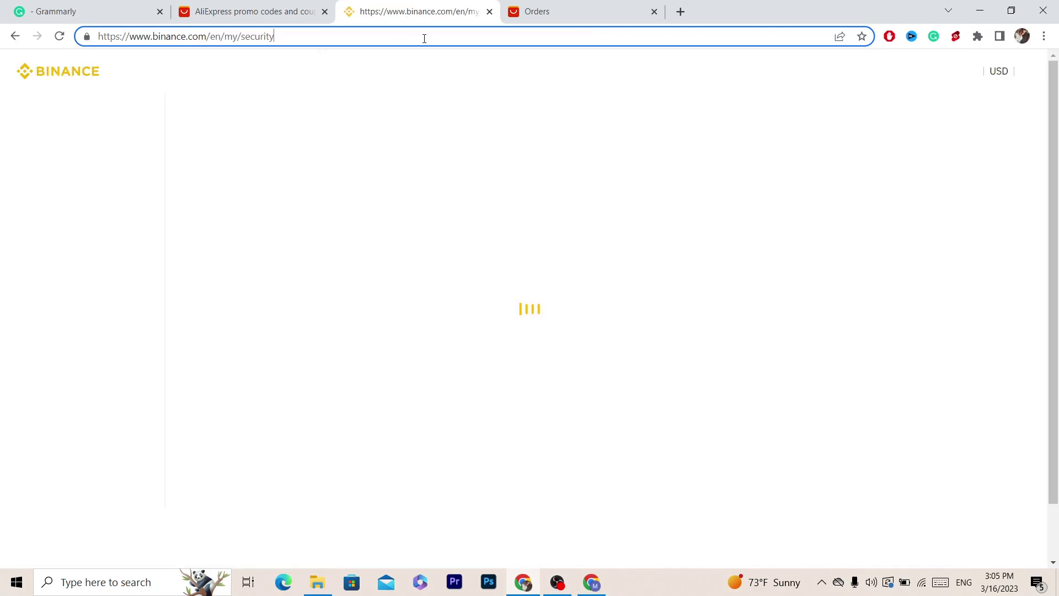
{"action": "key", "text": "ctrl+a"}
Open Wallet > Fiat and Spot from the top navigation.
{"action": "left_click", "coordinate": [424, 38]}
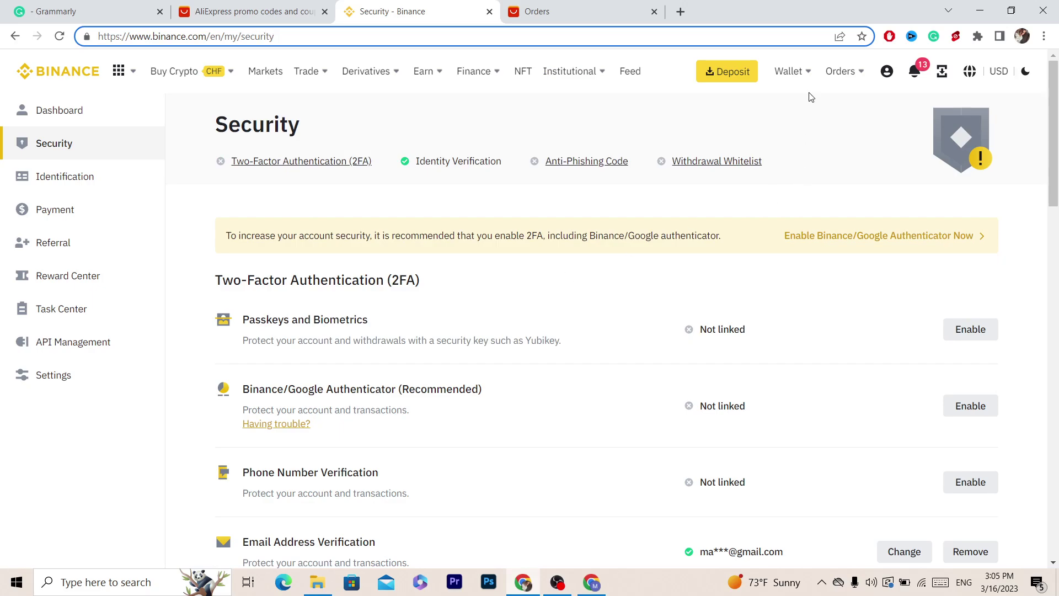
{"action": "mouse_move", "coordinate": [806, 85]}
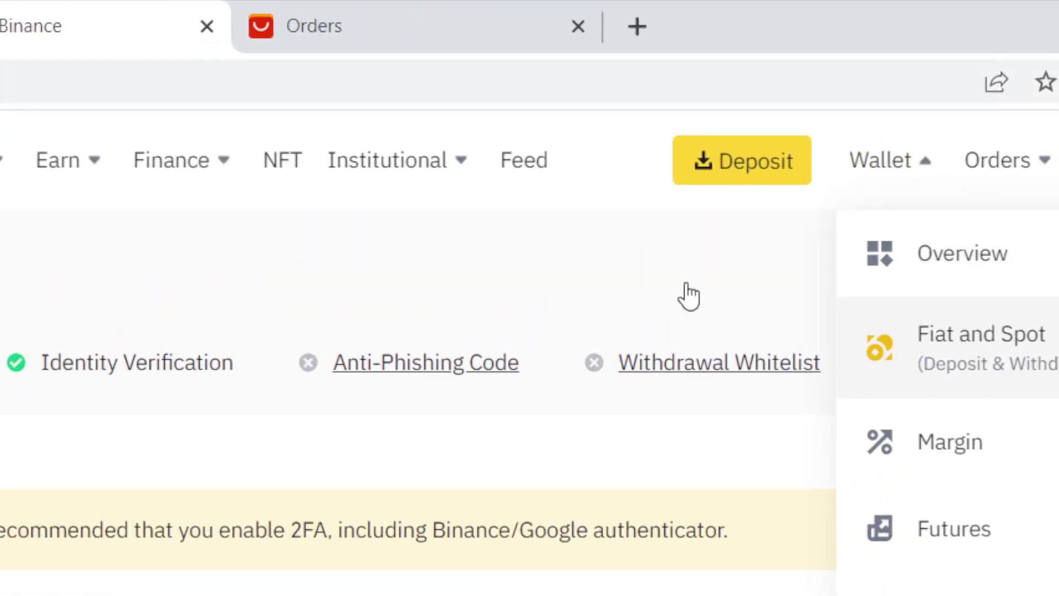
{"action": "mouse_move", "coordinate": [462, 77]}
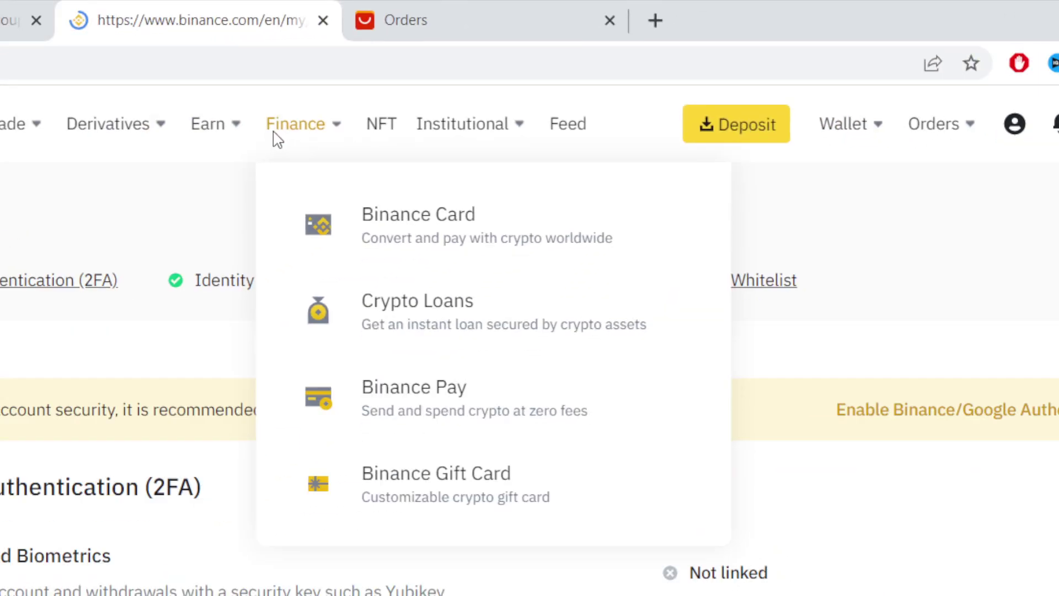
{"action": "left_click", "coordinate": [172, 70]}
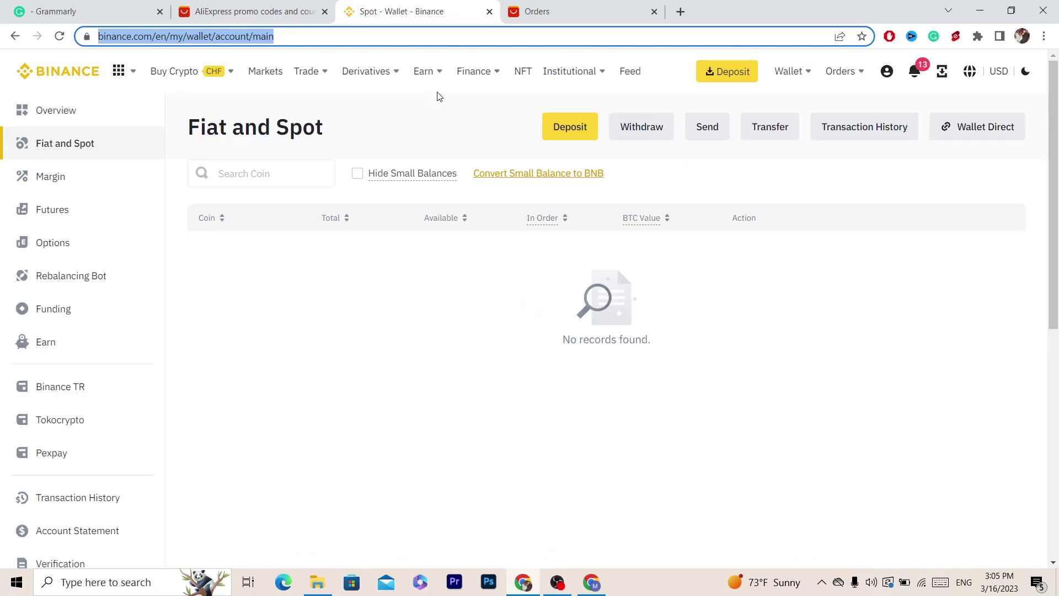
{"action": "mouse_move", "coordinate": [424, 72]}
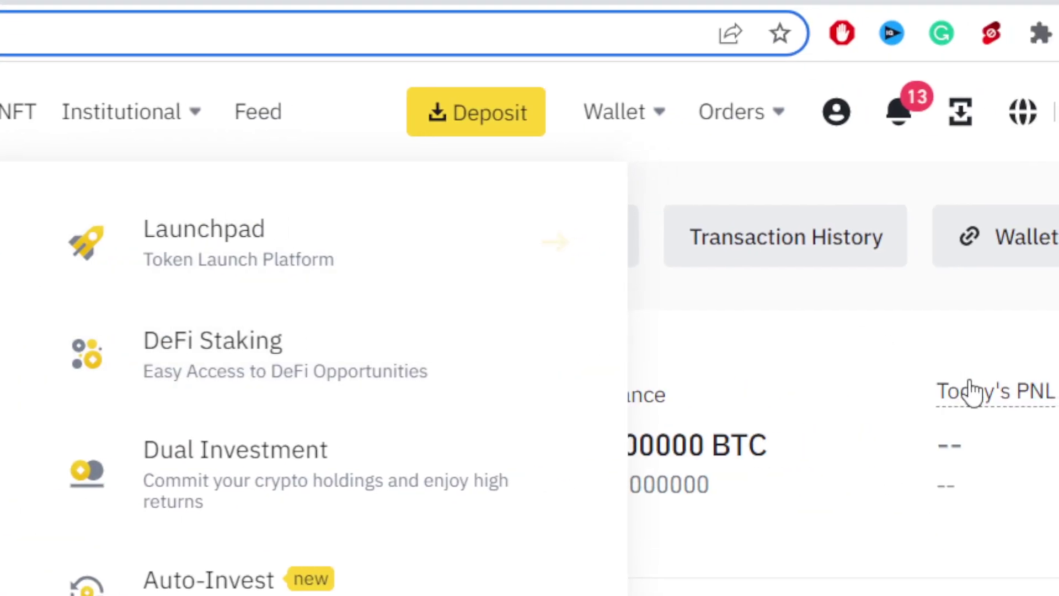
{"action": "left_click", "coordinate": [588, 239]}
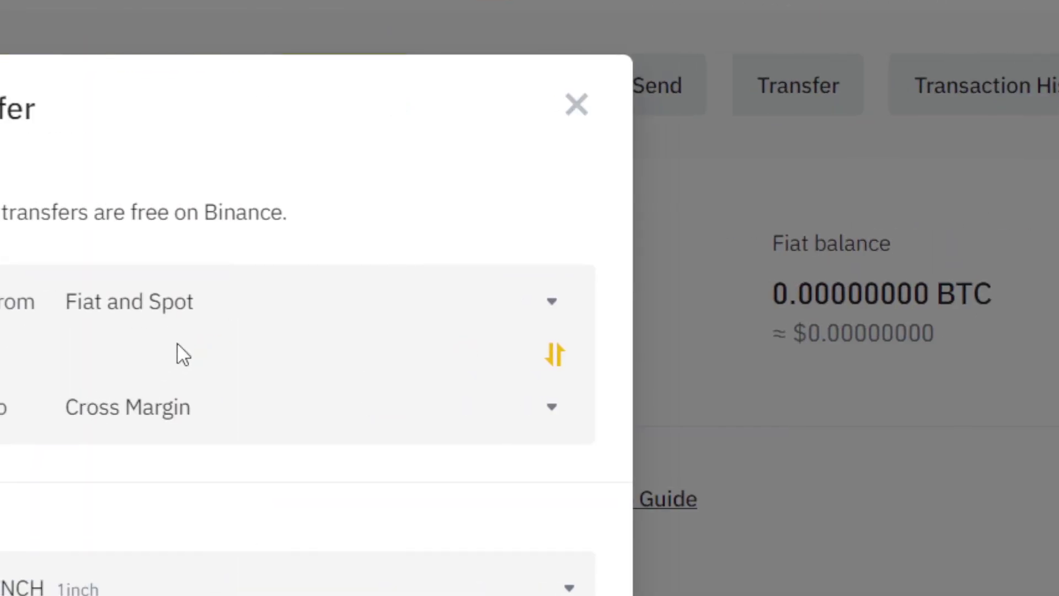
{"action": "left_click", "coordinate": [143, 329]}
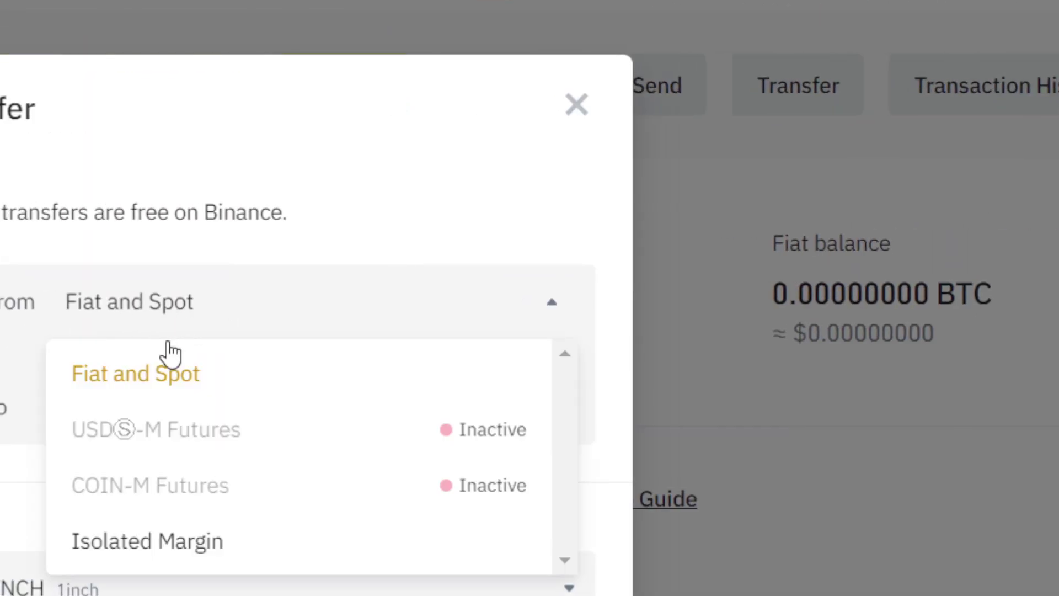
{"action": "left_click", "coordinate": [149, 386]}
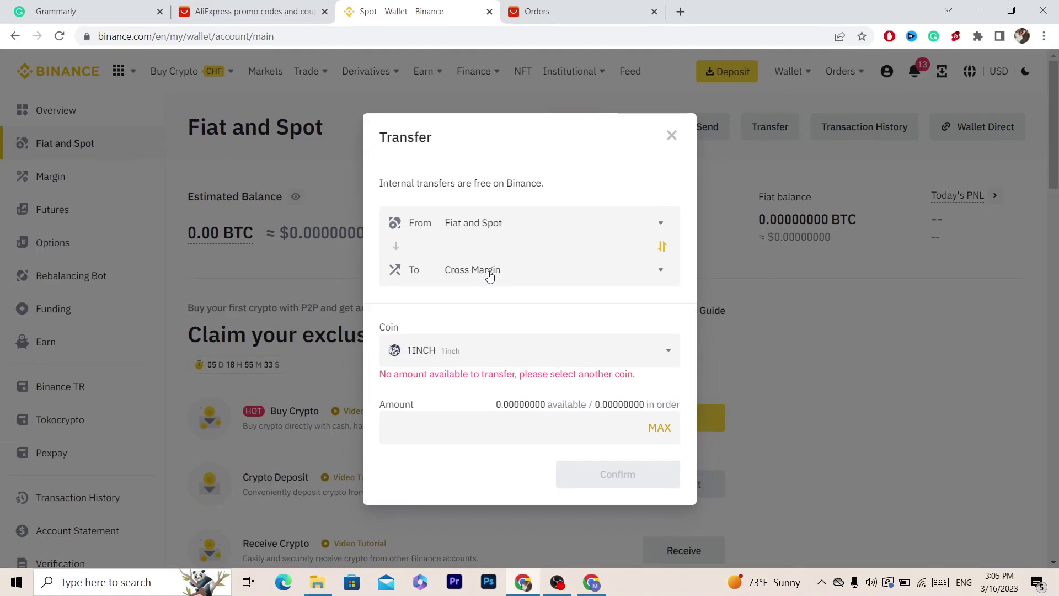
{"action": "left_click", "coordinate": [490, 275]}
{"action": "left_click", "coordinate": [466, 398]}
{"action": "left_click", "coordinate": [441, 364]}
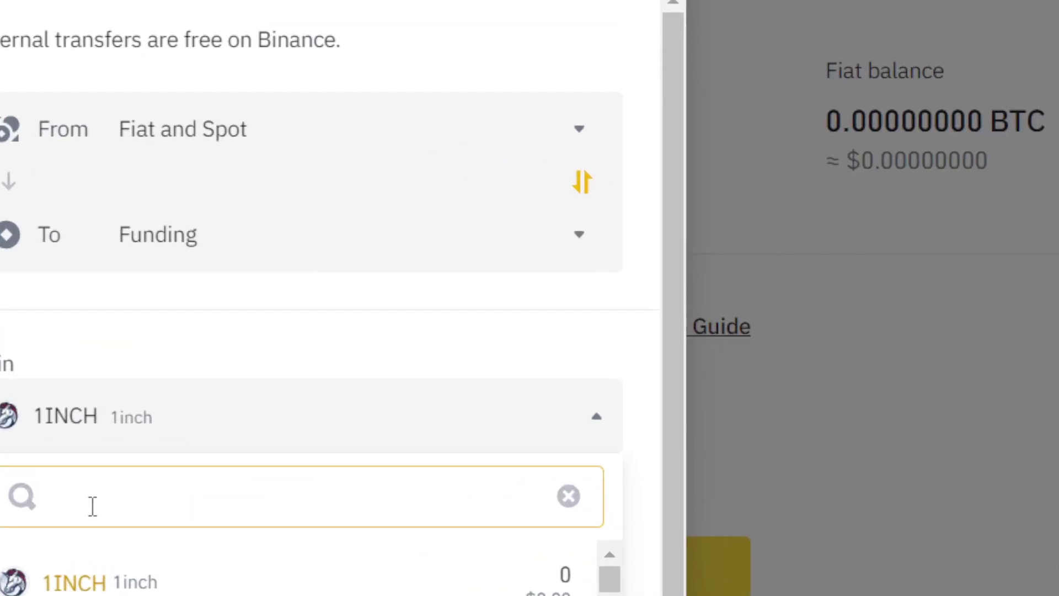
{"action": "type", "text": "USDS"}
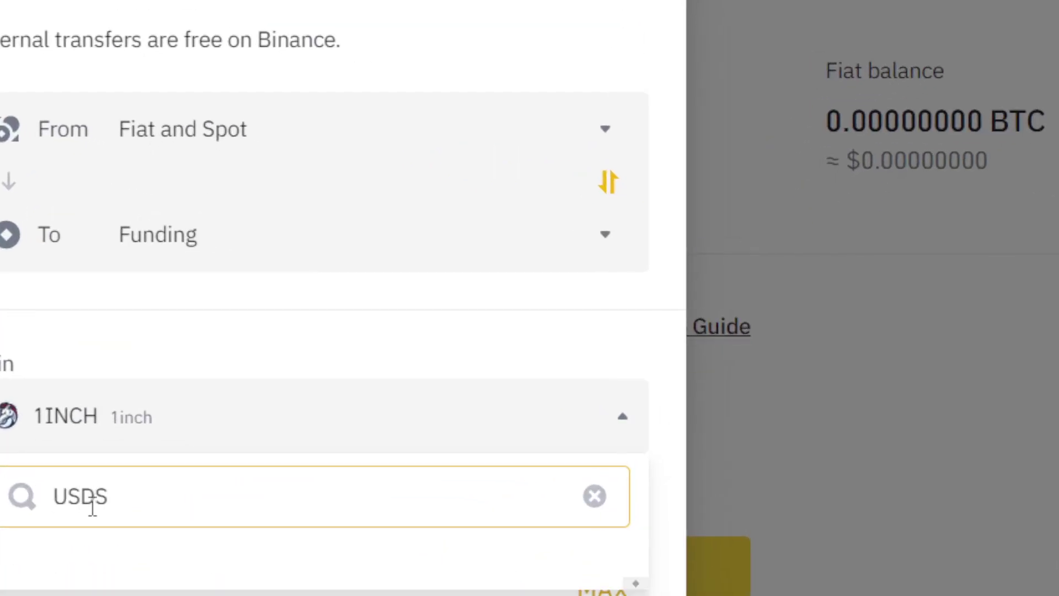
{"action": "key", "text": "BackSpace"}
{"action": "type", "text": "T"}
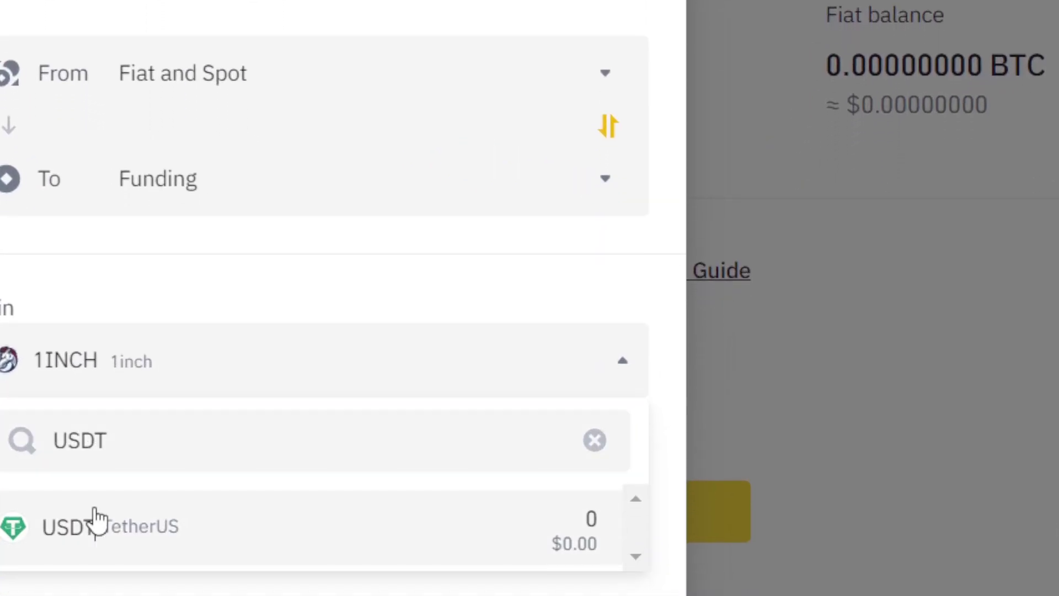
{"action": "left_click", "coordinate": [93, 578]}
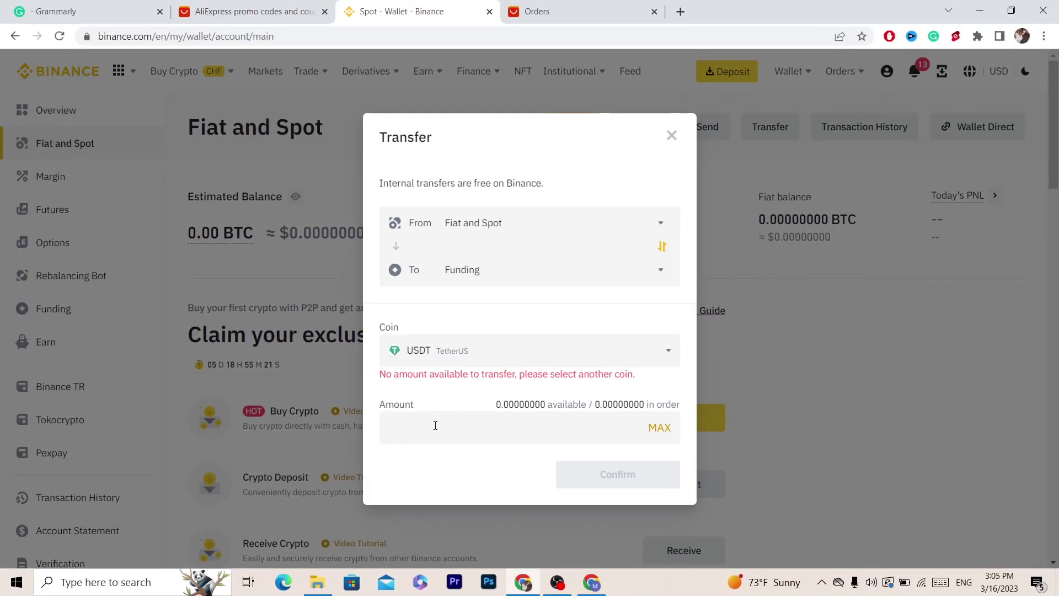
{"action": "left_click", "coordinate": [435, 425]}
{"action": "type", "text": "200"}
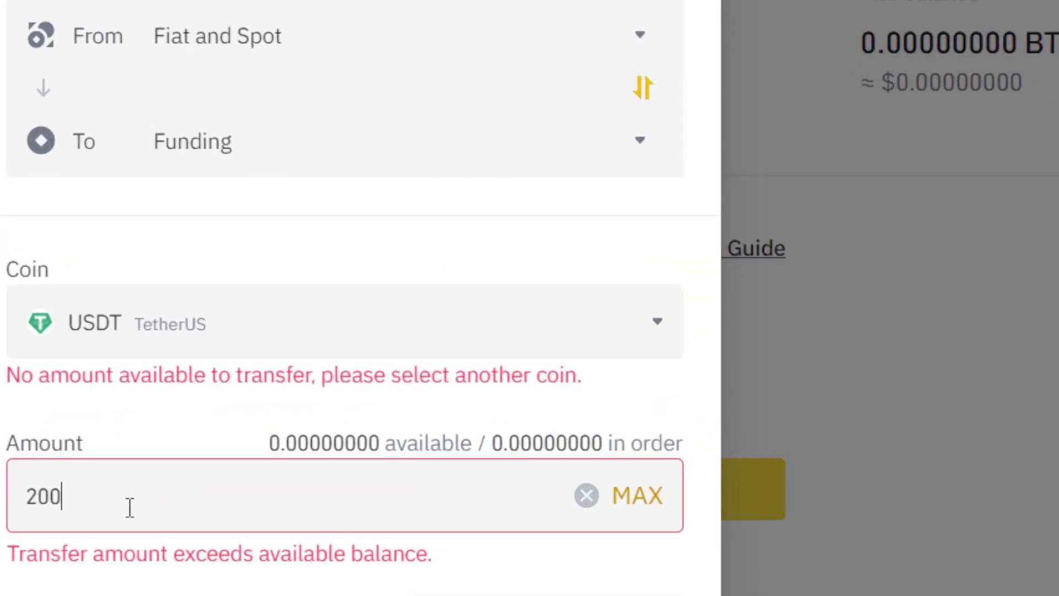
{"action": "double_click", "coordinate": [435, 425]}
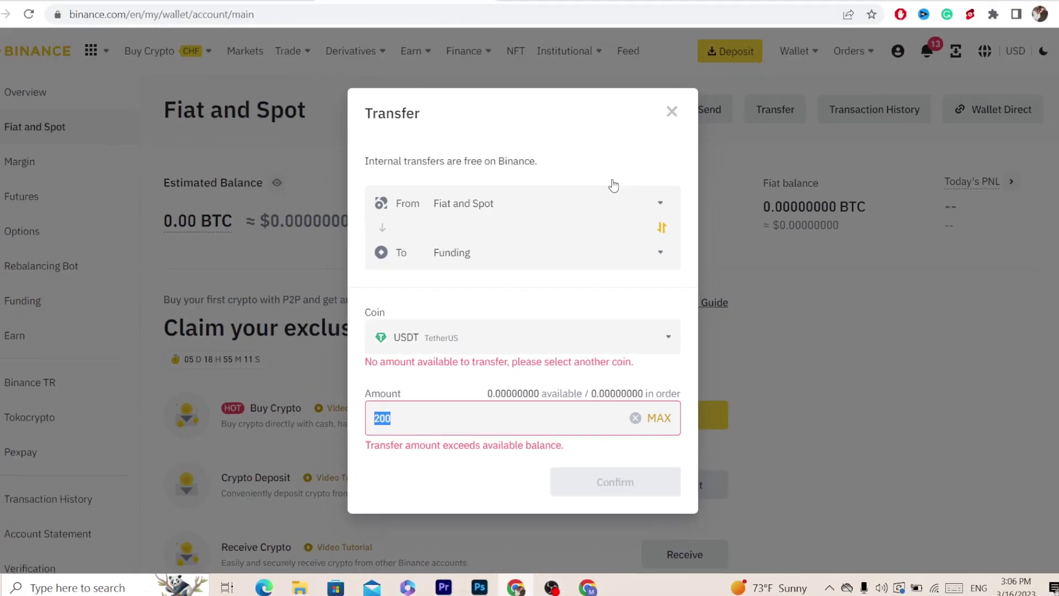
{"action": "left_click", "coordinate": [672, 130]}
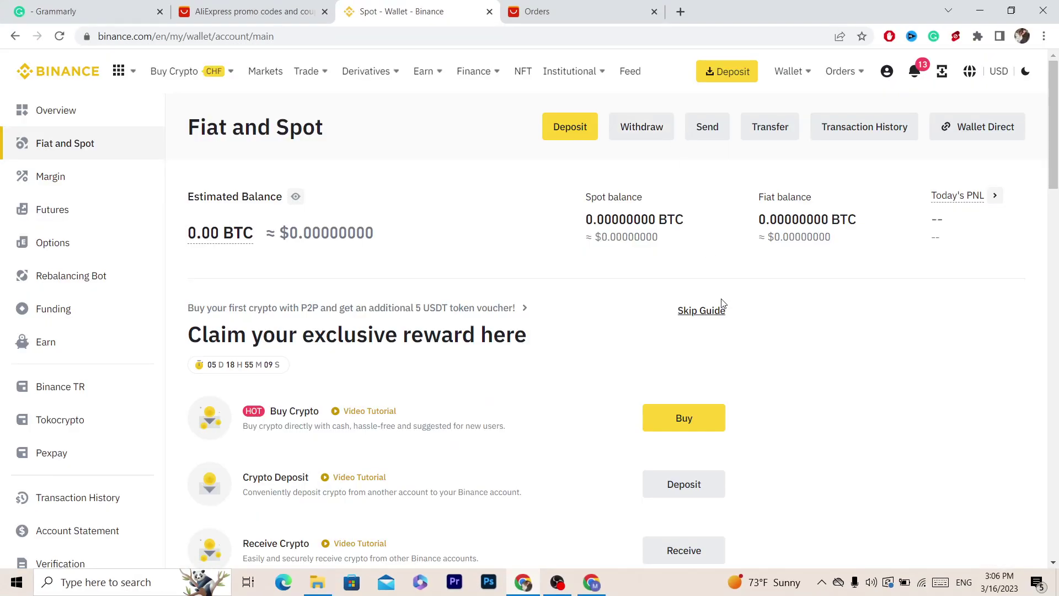
Choose Security from the header's profile menu.
{"action": "mouse_move", "coordinate": [793, 58]}
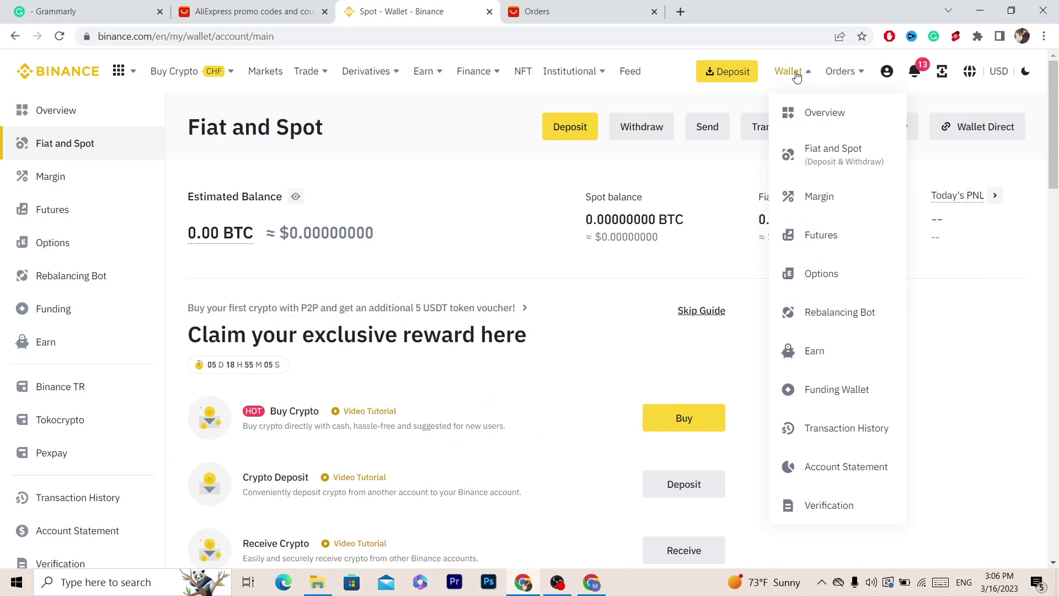
{"action": "mouse_move", "coordinate": [842, 79]}
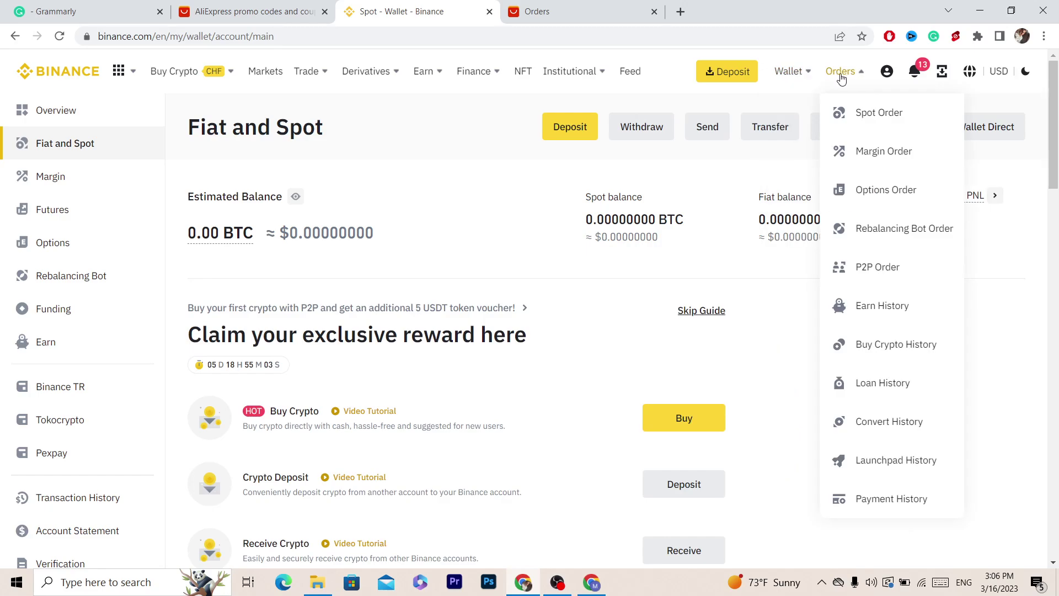
{"action": "mouse_move", "coordinate": [895, 81]}
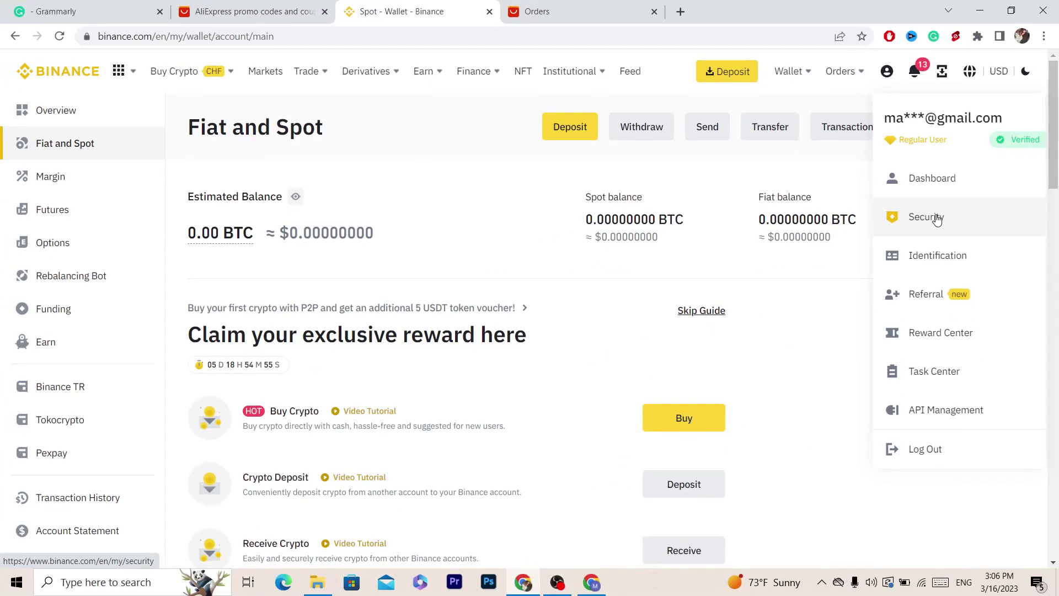
{"action": "left_click", "coordinate": [970, 424]}
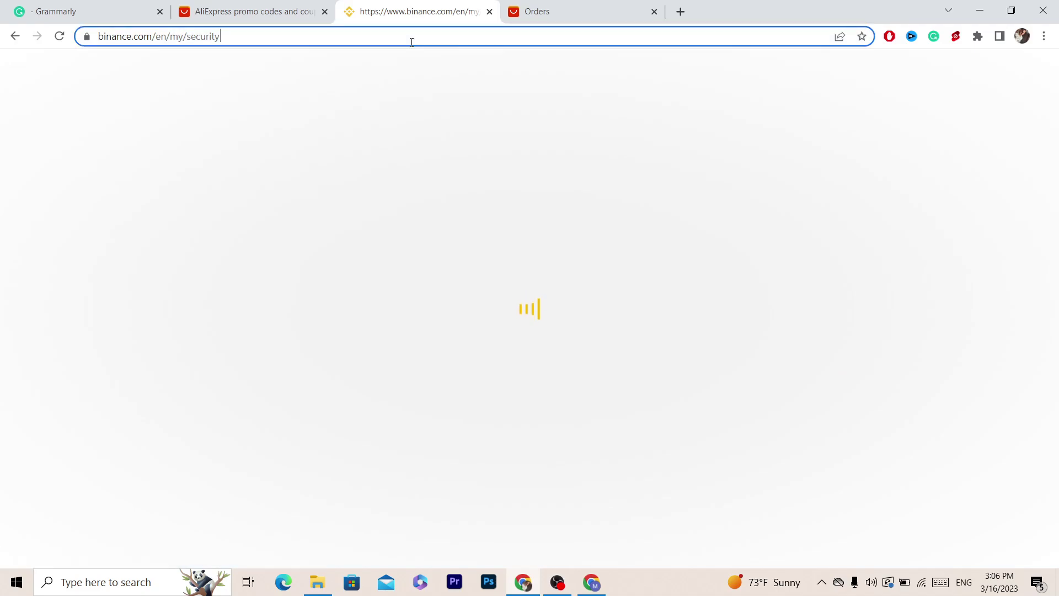
{"action": "left_click", "coordinate": [412, 41]}
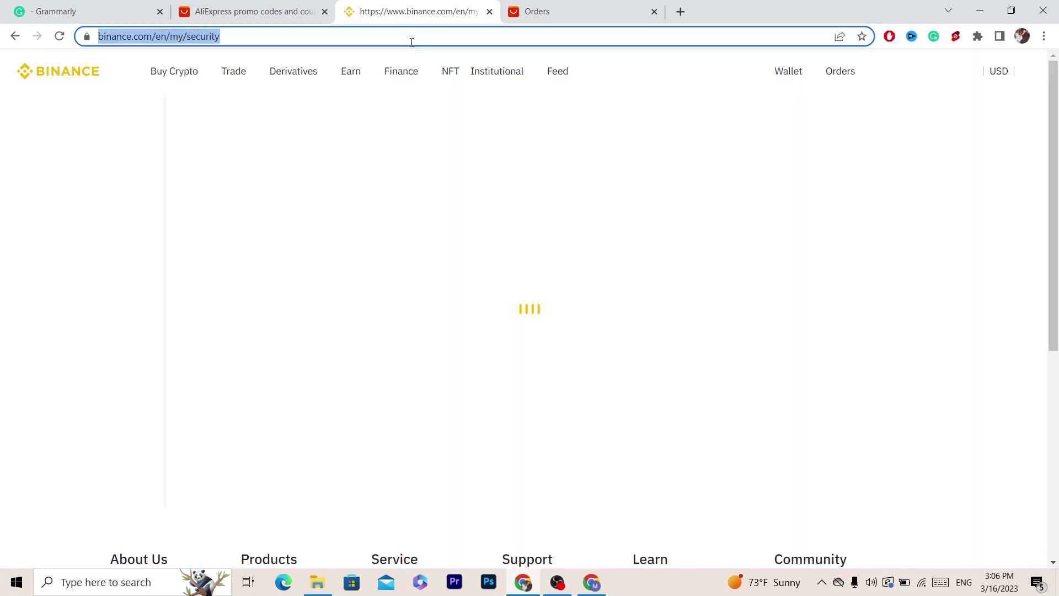
{"action": "left_click", "coordinate": [412, 42]}
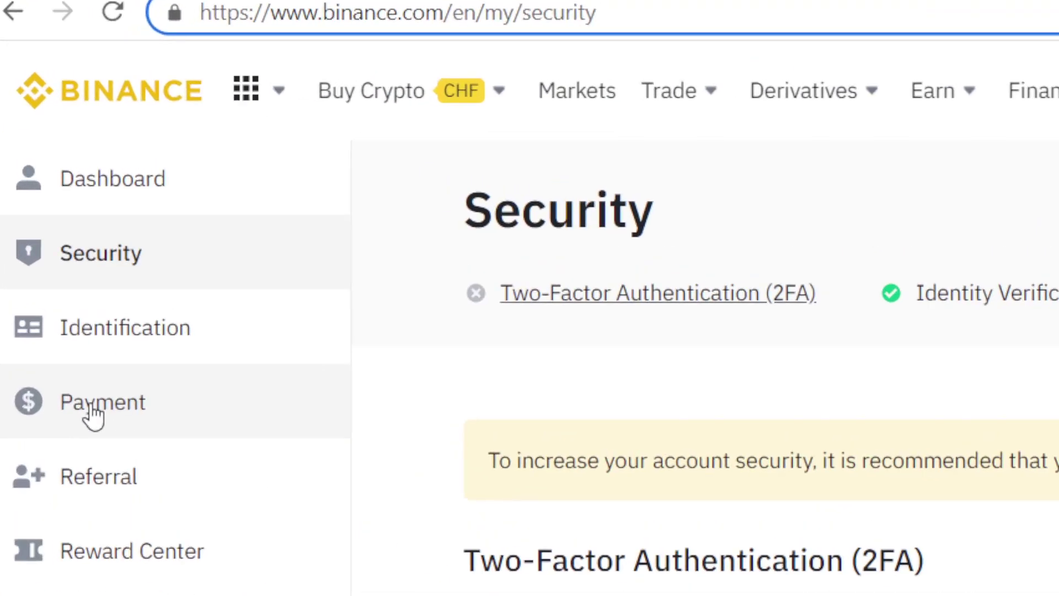
In payment settings, choose Revolut as a new payment method.
{"action": "left_click", "coordinate": [94, 416]}
{"action": "left_click", "coordinate": [936, 13]}
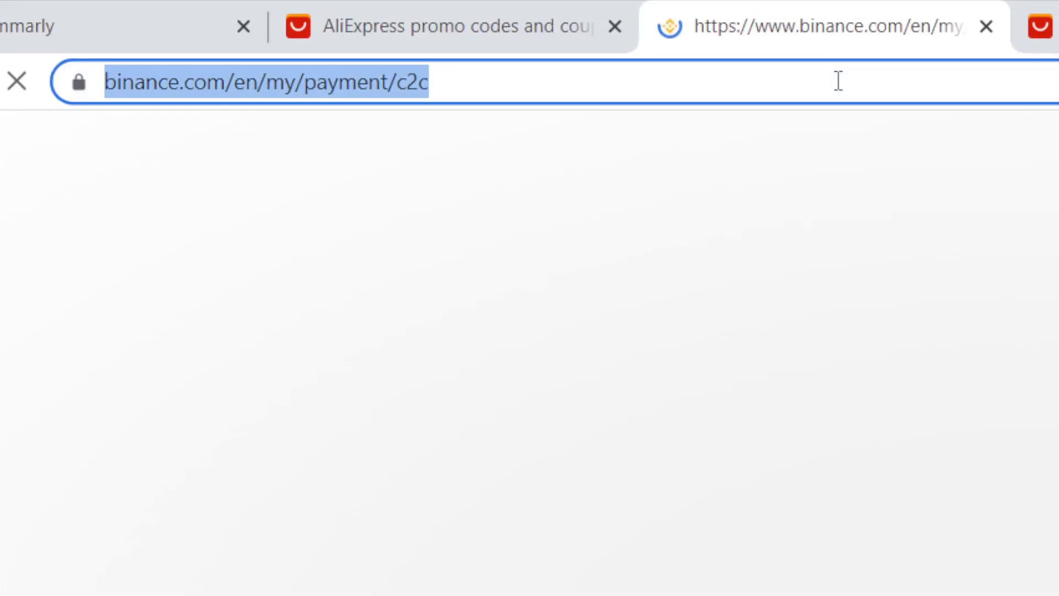
{"action": "left_click", "coordinate": [936, 13]}
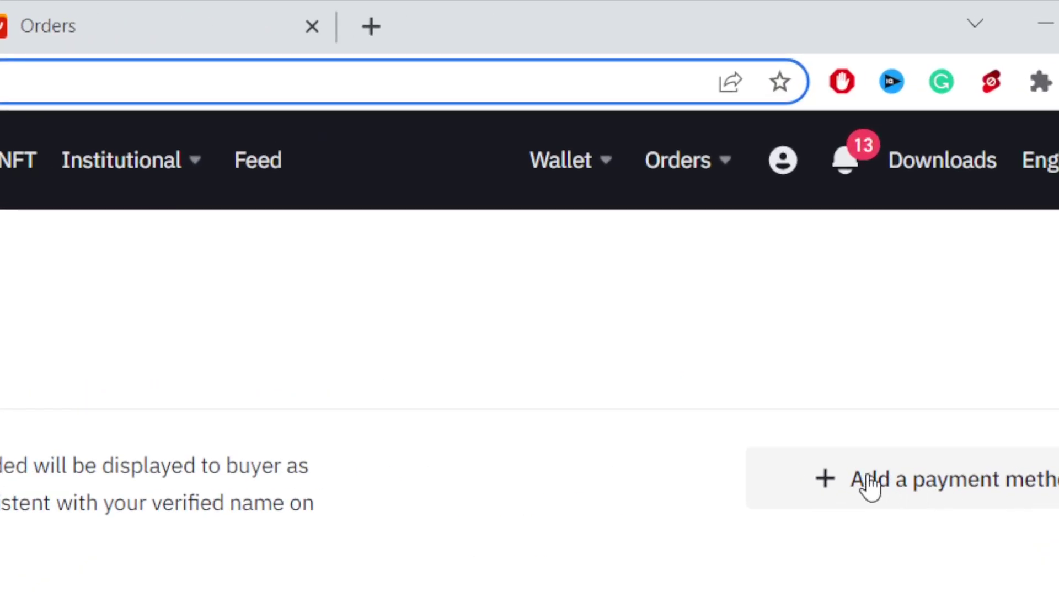
{"action": "left_click", "coordinate": [962, 489]}
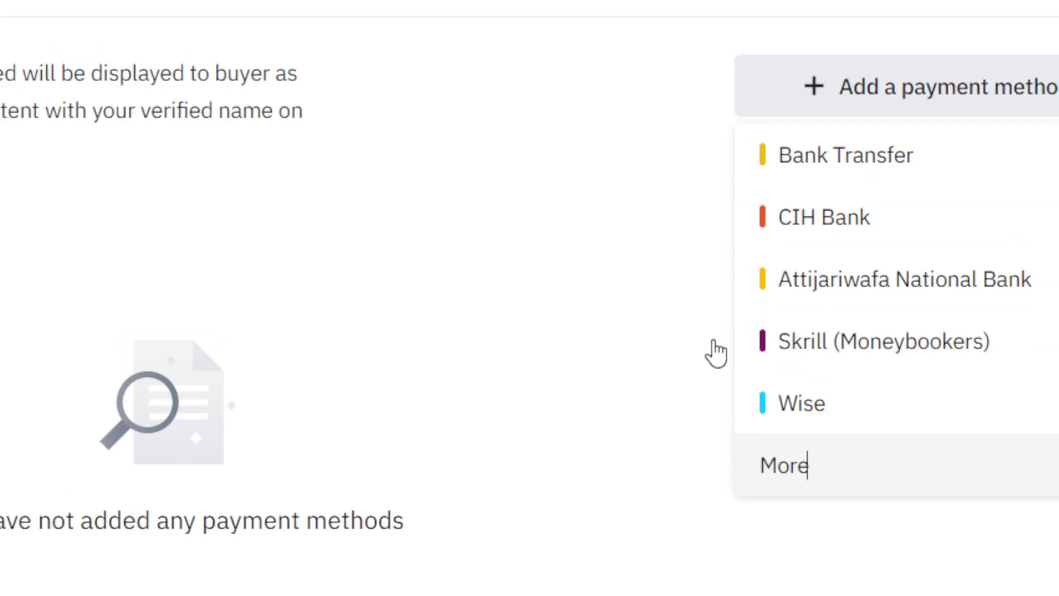
{"action": "left_click", "coordinate": [784, 423]}
{"action": "left_click", "coordinate": [105, 381]}
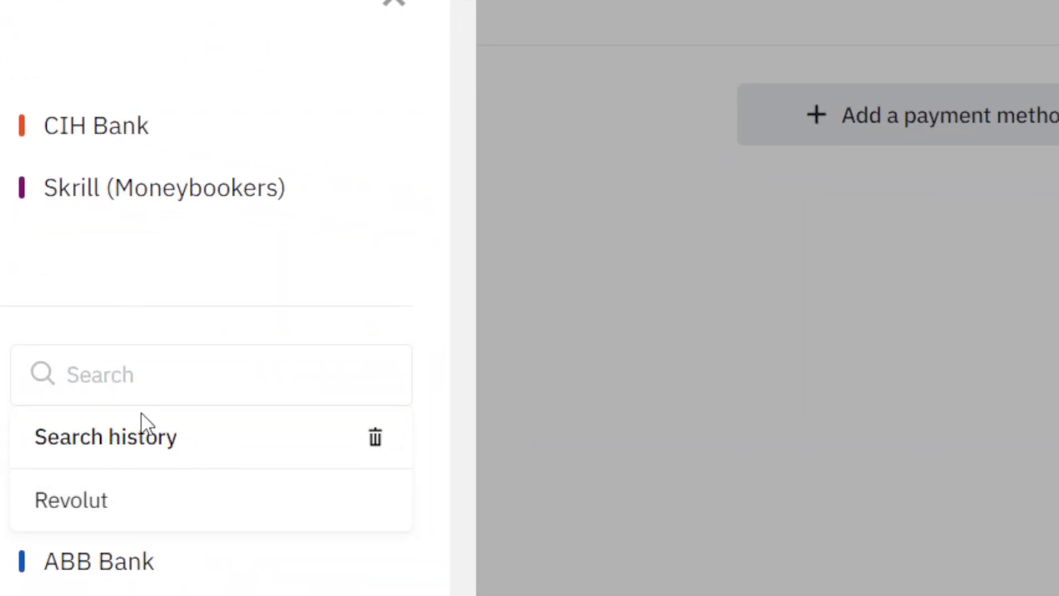
{"action": "left_click", "coordinate": [111, 499]}
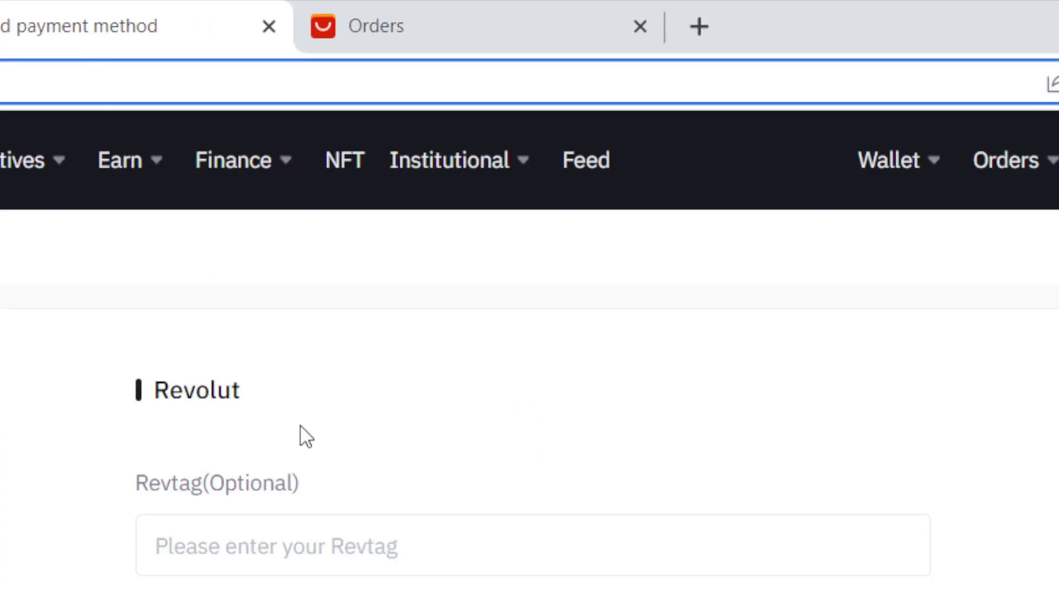
Leave the optional Revtag and phone number fields empty.
{"action": "left_click", "coordinate": [288, 570]}
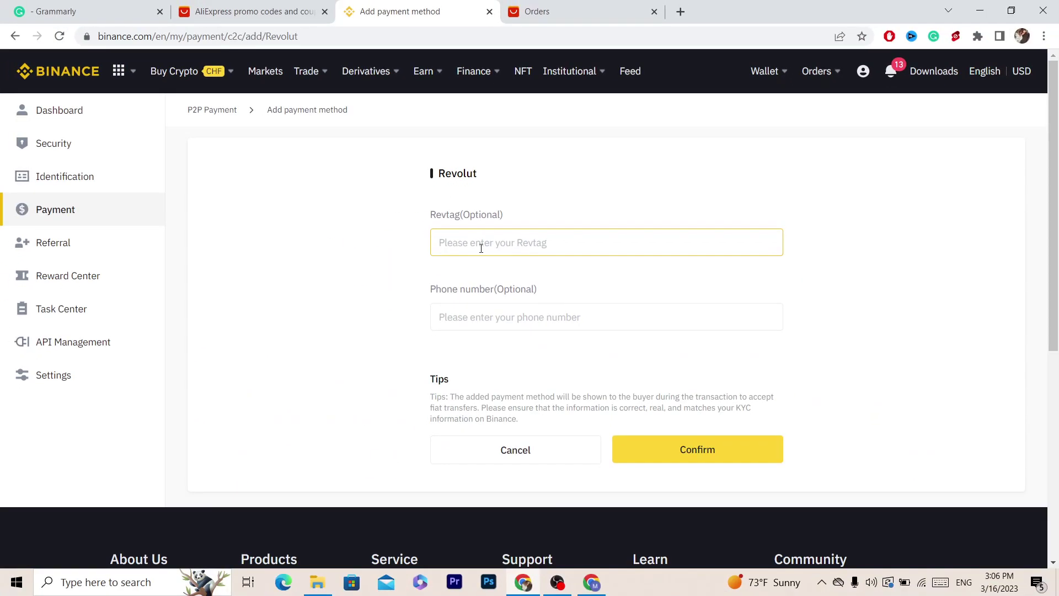
{"action": "double_click", "coordinate": [475, 213]}
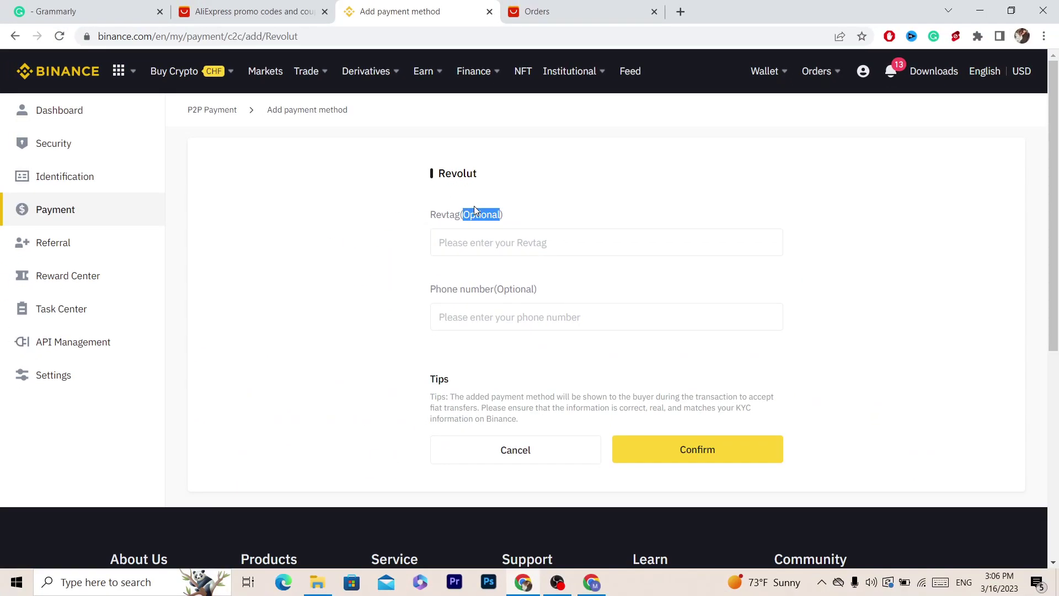
{"action": "double_click", "coordinate": [488, 236]}
{"action": "left_click", "coordinate": [475, 249]}
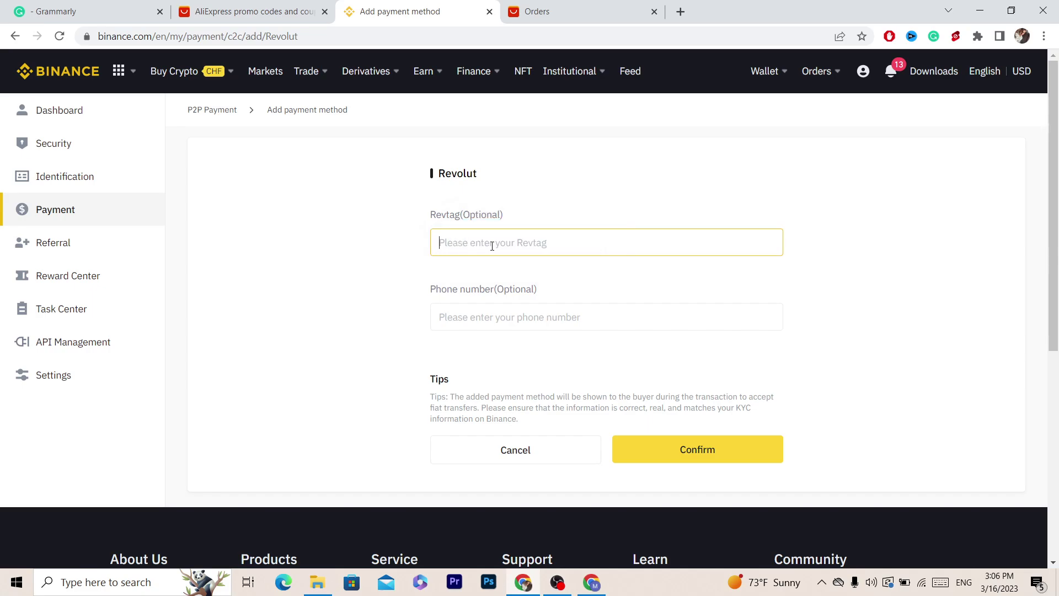
{"action": "left_click", "coordinate": [488, 317]}
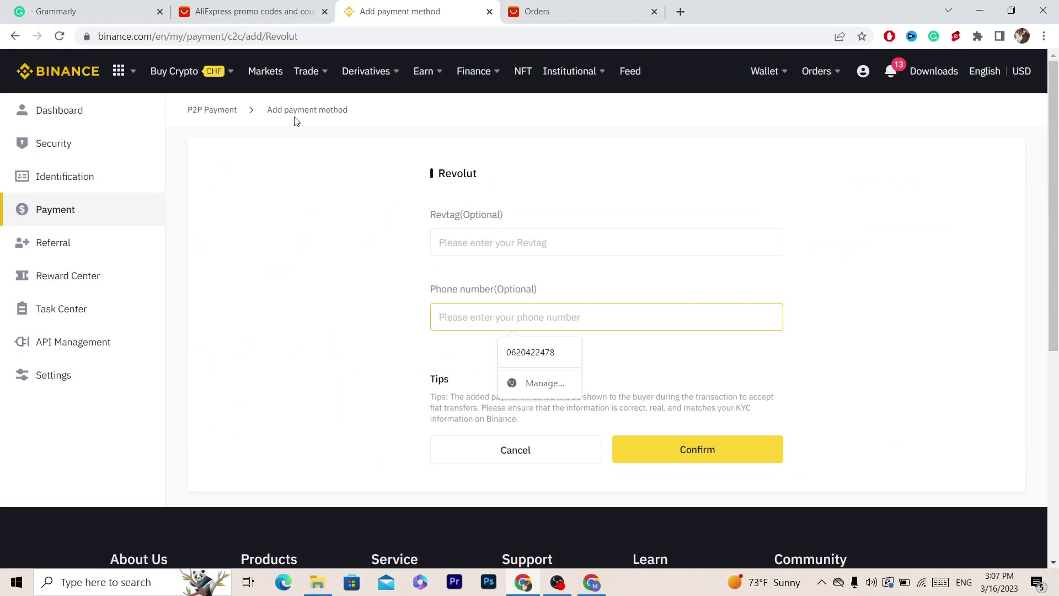
{"action": "mouse_move", "coordinate": [307, 72]}
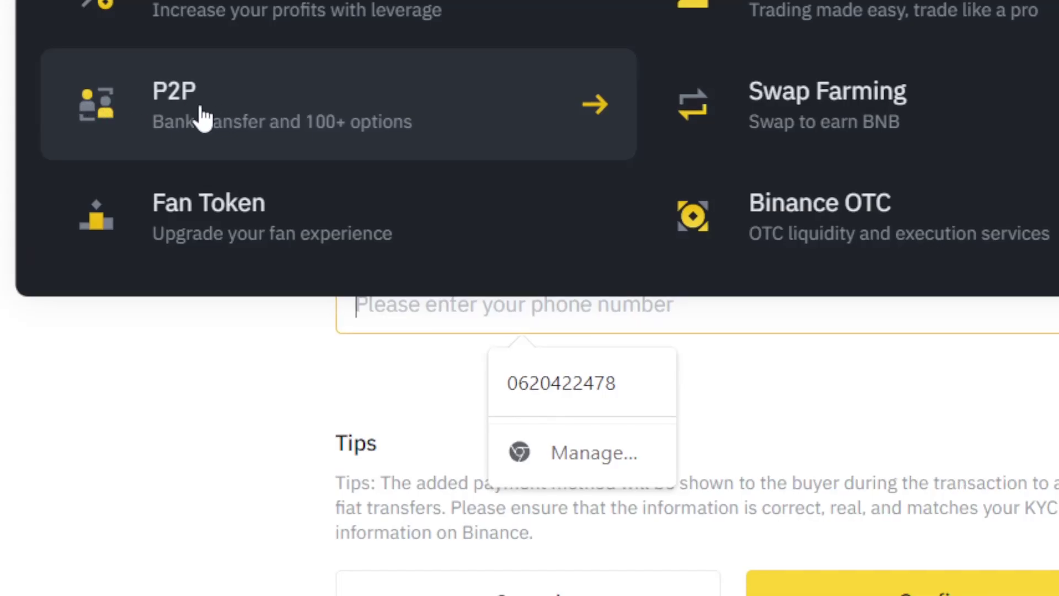
On the P2P Sell tab, set Fiat to EUR and Payment to Revolut.
{"action": "left_click", "coordinate": [203, 118]}
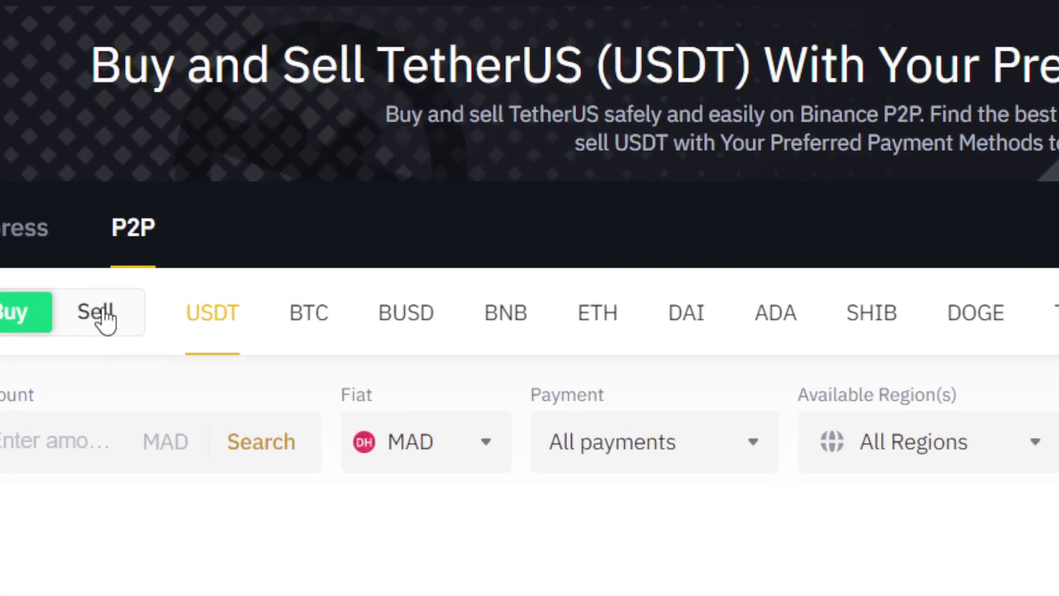
{"action": "left_click", "coordinate": [104, 318]}
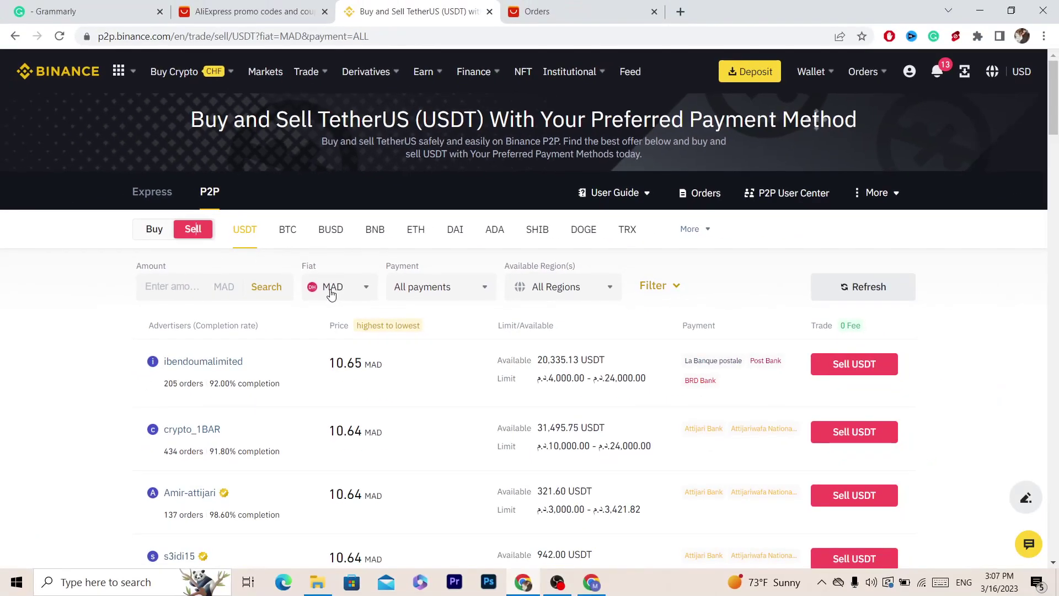
{"action": "left_click", "coordinate": [331, 294]}
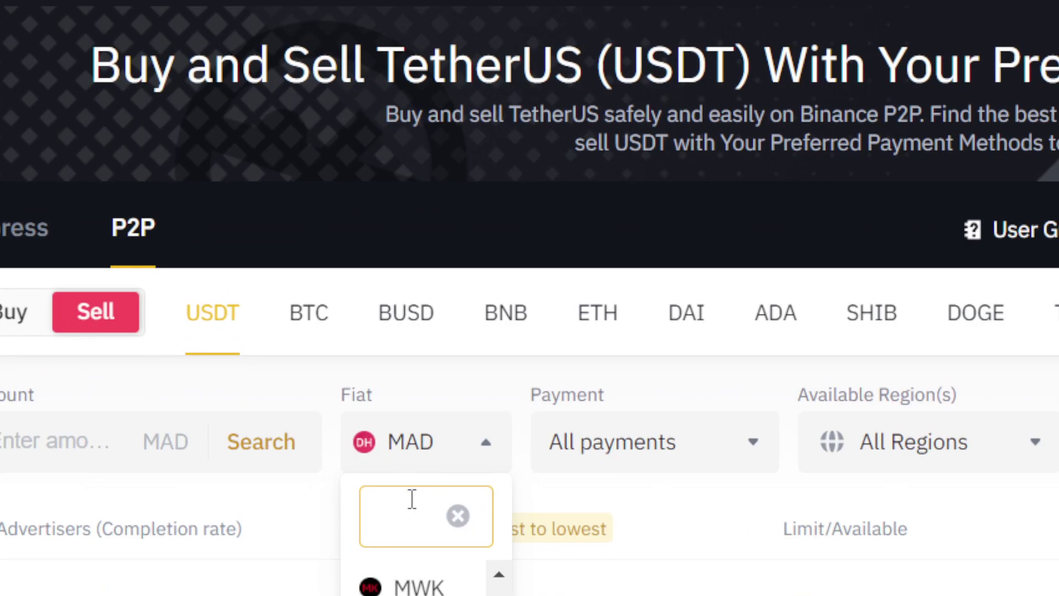
{"action": "type", "text": "E"}
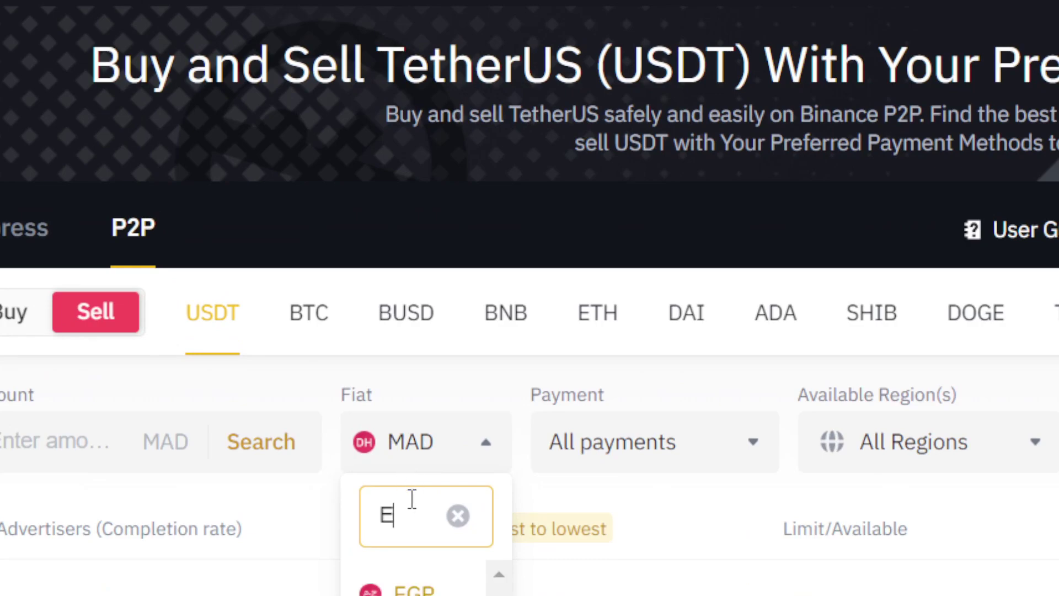
{"action": "type", "text": "UR"}
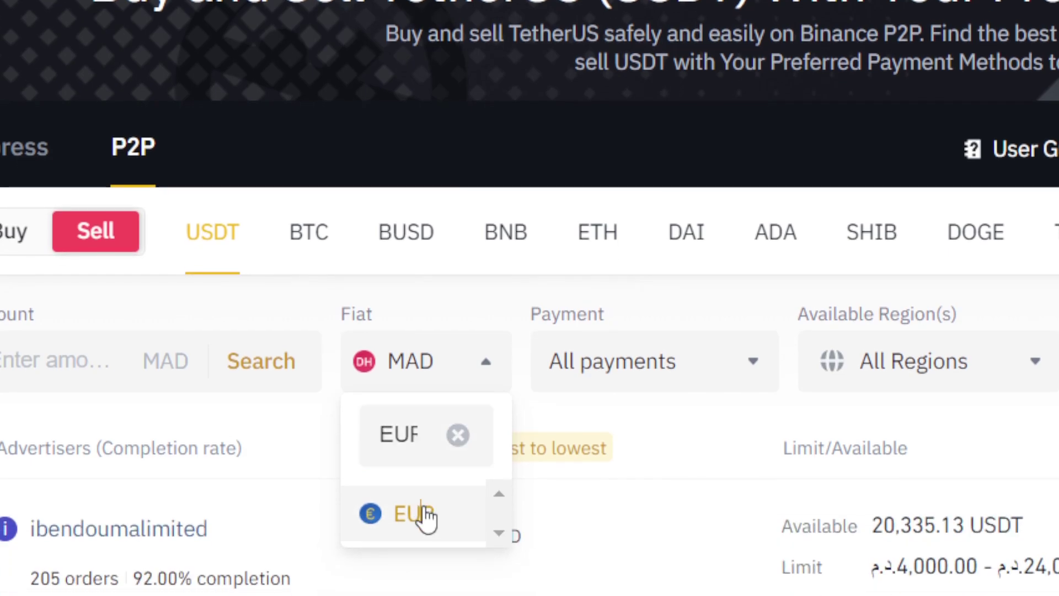
{"action": "left_click", "coordinate": [420, 592]}
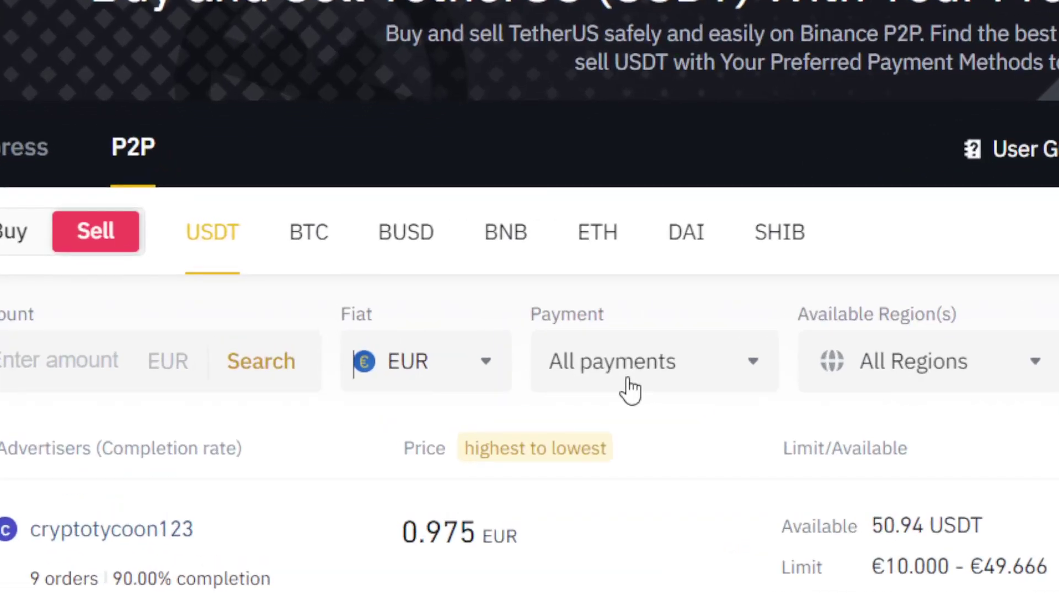
{"action": "left_click", "coordinate": [630, 390]}
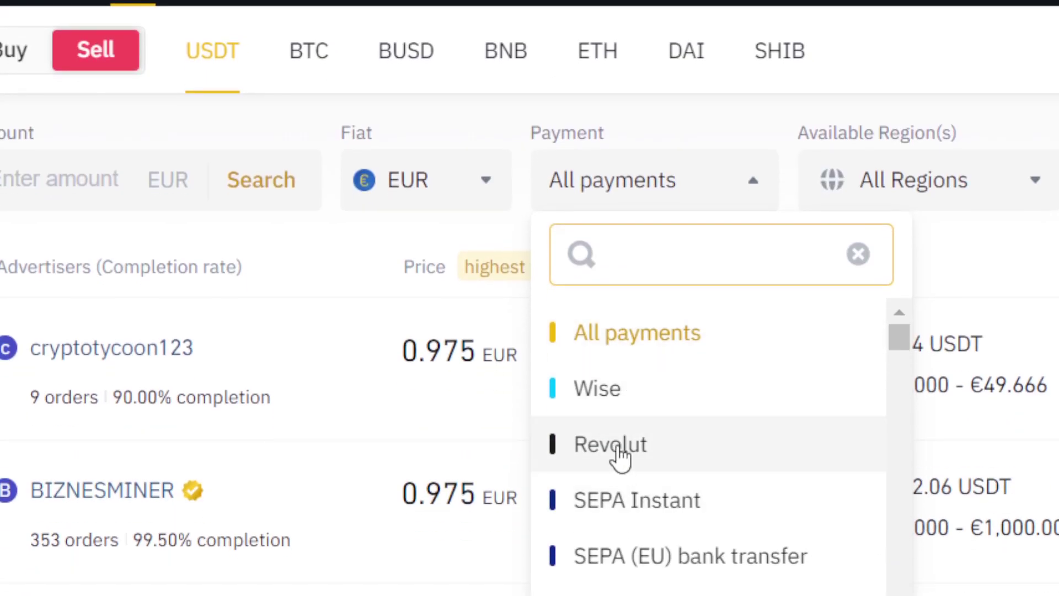
{"action": "left_click", "coordinate": [620, 456]}
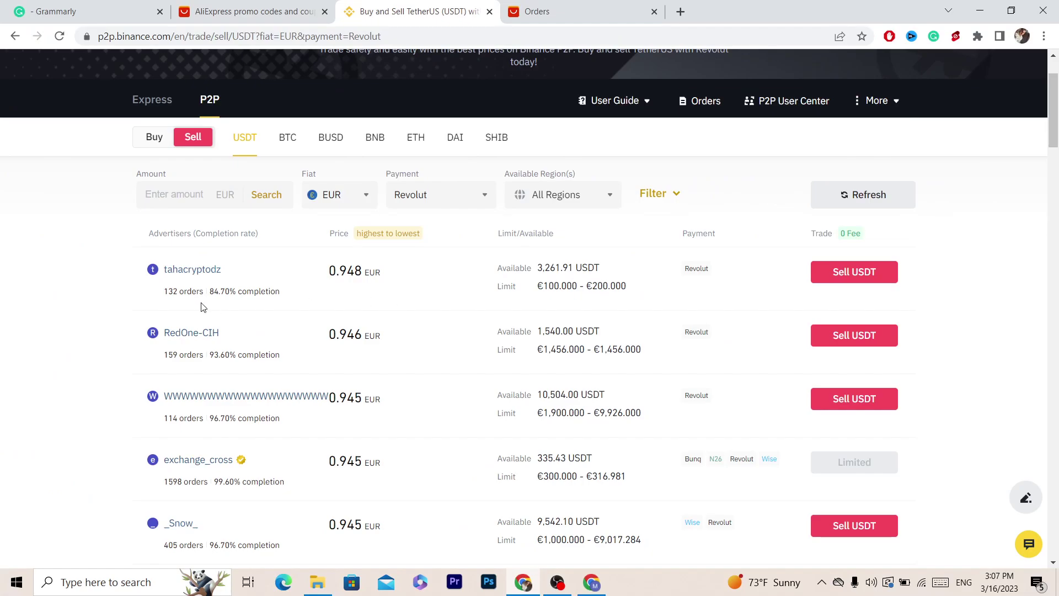
{"action": "left_click_drag", "start_coordinate": [207, 296], "coordinate": [290, 299]}
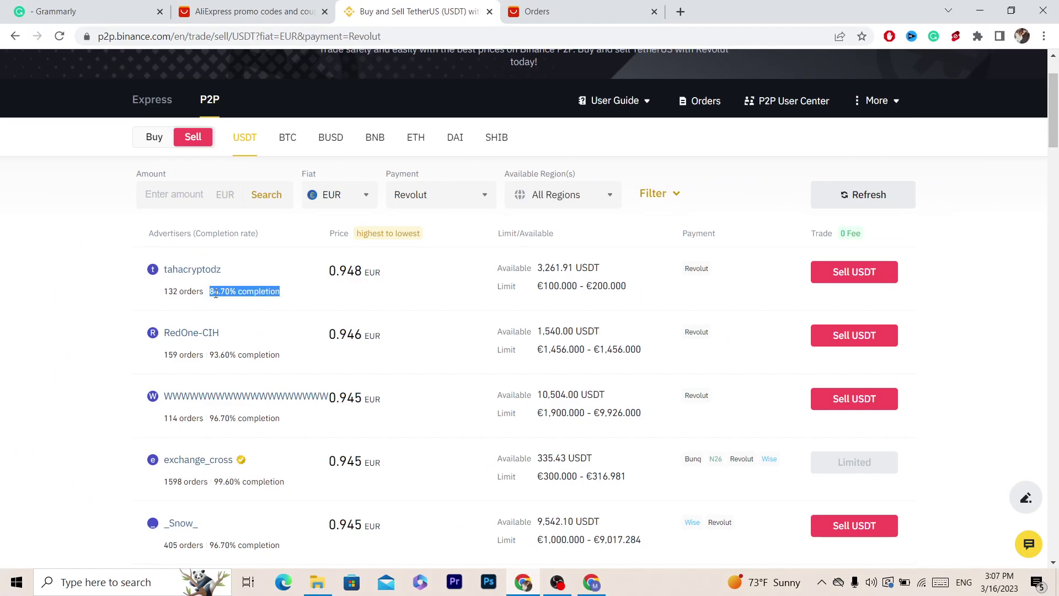
{"action": "left_click", "coordinate": [309, 297]}
{"action": "mouse_move", "coordinate": [209, 294]}
{"action": "left_mouse_down"}
{"action": "mouse_move", "coordinate": [277, 293]}
{"action": "mouse_move", "coordinate": [208, 296]}
{"action": "left_mouse_up"}
{"action": "left_click", "coordinate": [276, 293]}
{"action": "left_click_drag", "start_coordinate": [209, 355], "coordinate": [160, 361]}
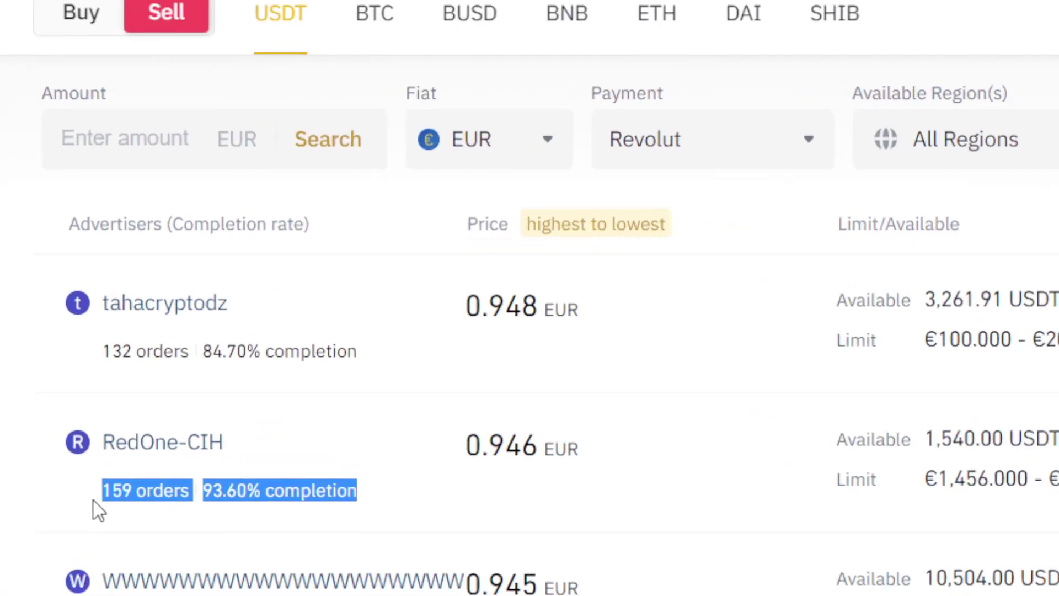
{"action": "mouse_move", "coordinate": [102, 510]}
{"action": "left_mouse_down"}
{"action": "mouse_move", "coordinate": [182, 492]}
{"action": "mouse_move", "coordinate": [197, 504]}
{"action": "mouse_move", "coordinate": [98, 499]}
{"action": "left_mouse_up"}
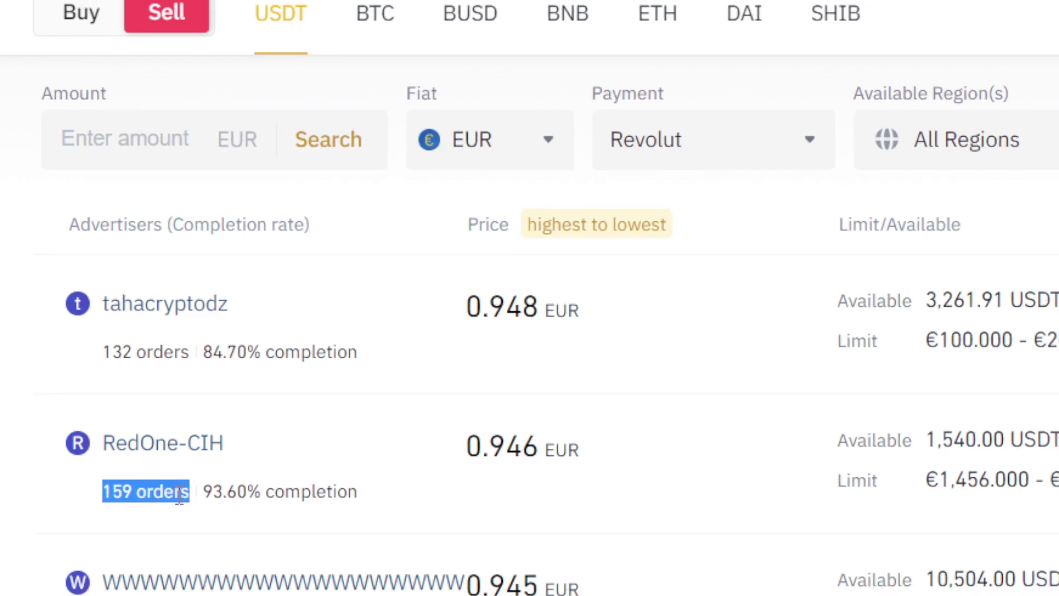
{"action": "left_click", "coordinate": [944, 403]}
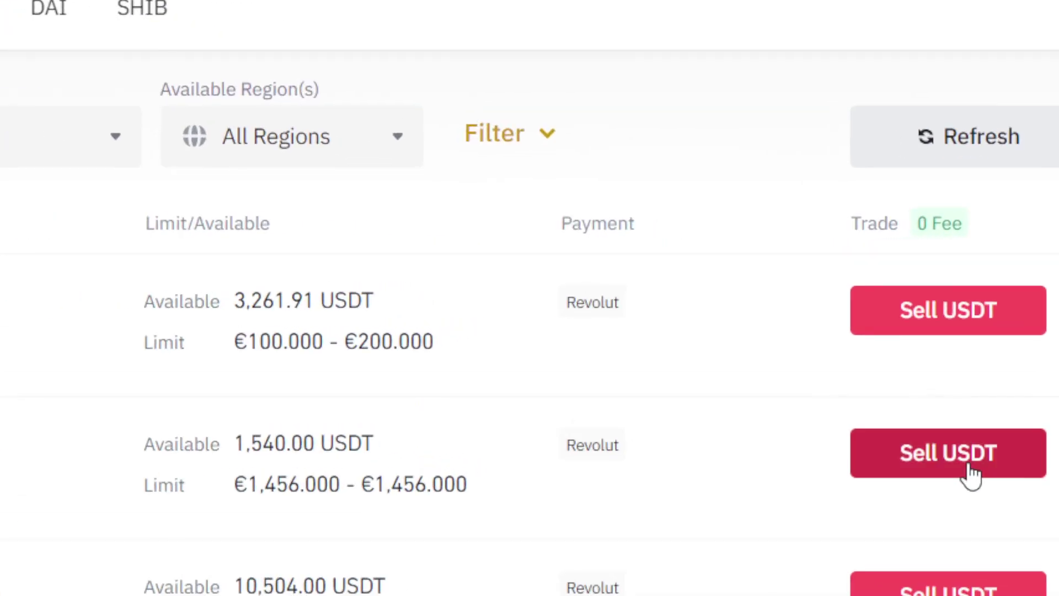
Try selling 200 USDT to RedOne-CIH, below its 1,456 EUR minimum.
{"action": "left_click", "coordinate": [536, 506]}
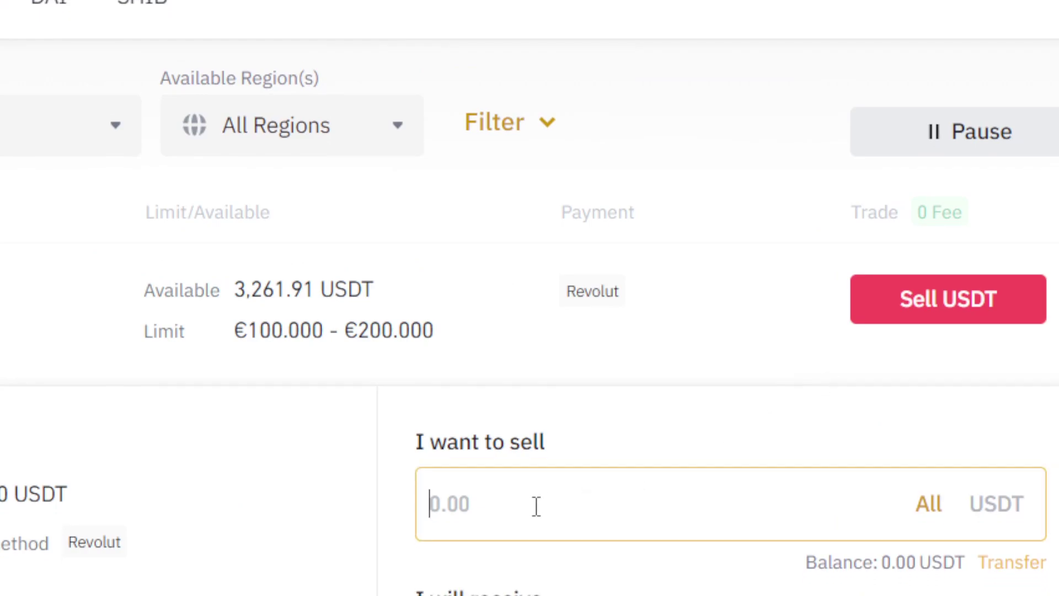
{"action": "type", "text": "200"}
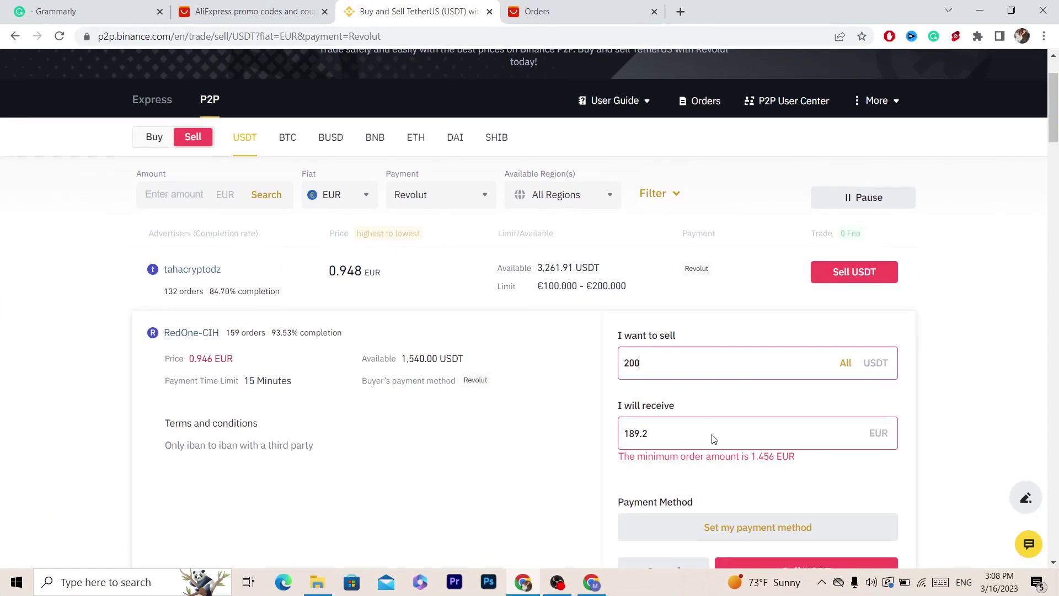
{"action": "left_click_drag", "start_coordinate": [738, 456], "coordinate": [806, 455]}
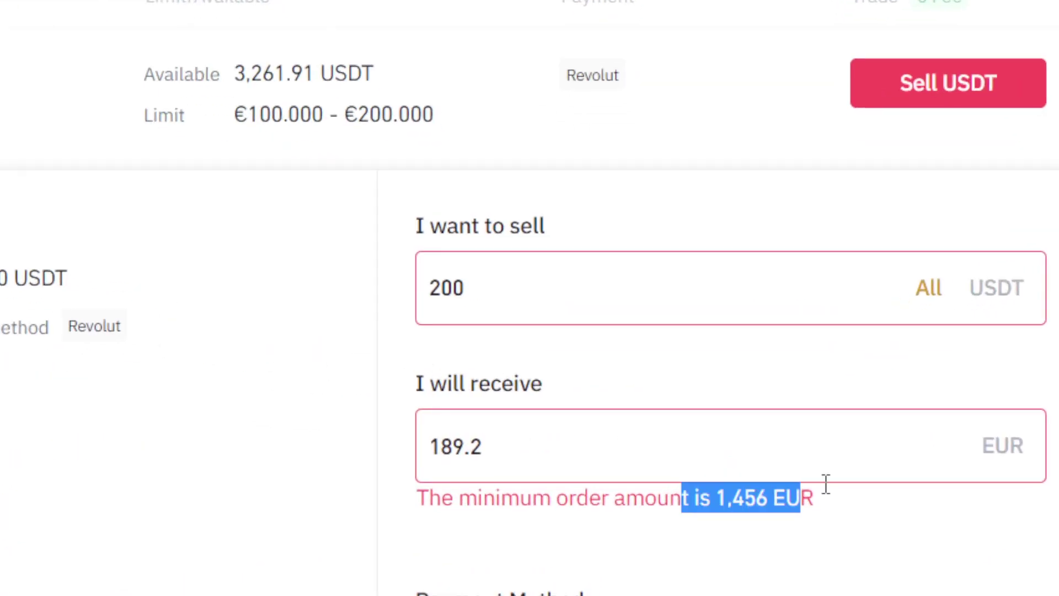
{"action": "scroll", "coordinate": [1058, 107], "scroll_direction": "down", "scroll_amount": 5}
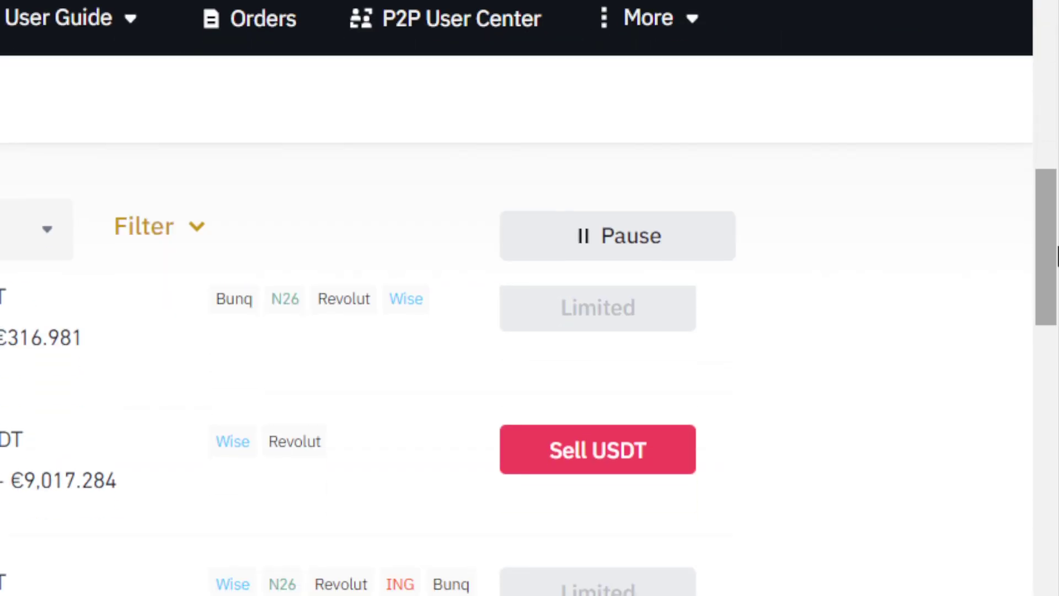
{"action": "scroll", "coordinate": [1051, 242], "scroll_direction": "up", "scroll_amount": 3}
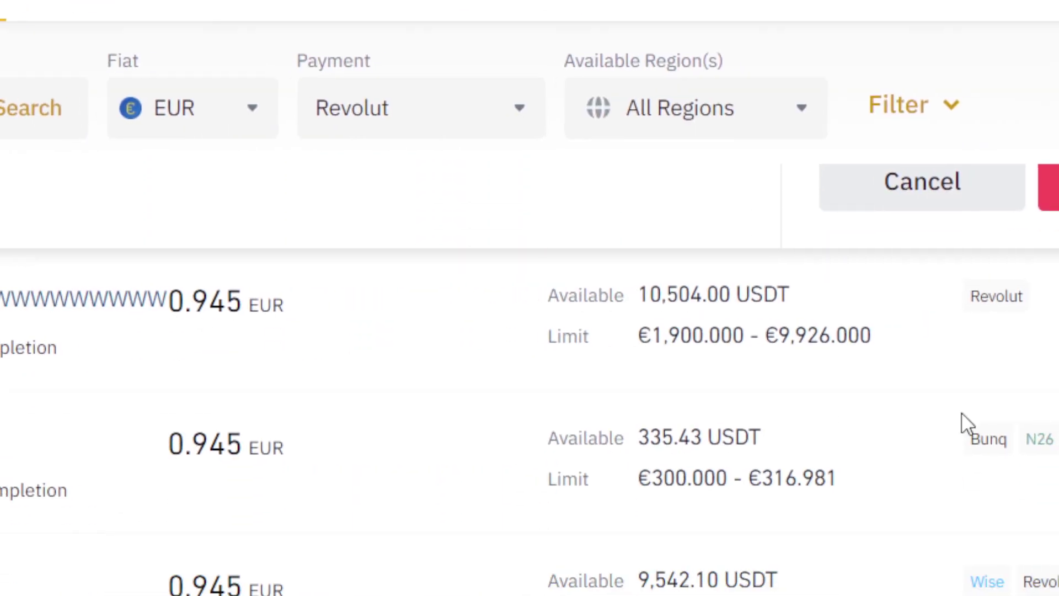
Try 200 USDT on the 10,504 USDT offer and 20 USDT on quickrelase.
{"action": "left_click", "coordinate": [959, 312]}
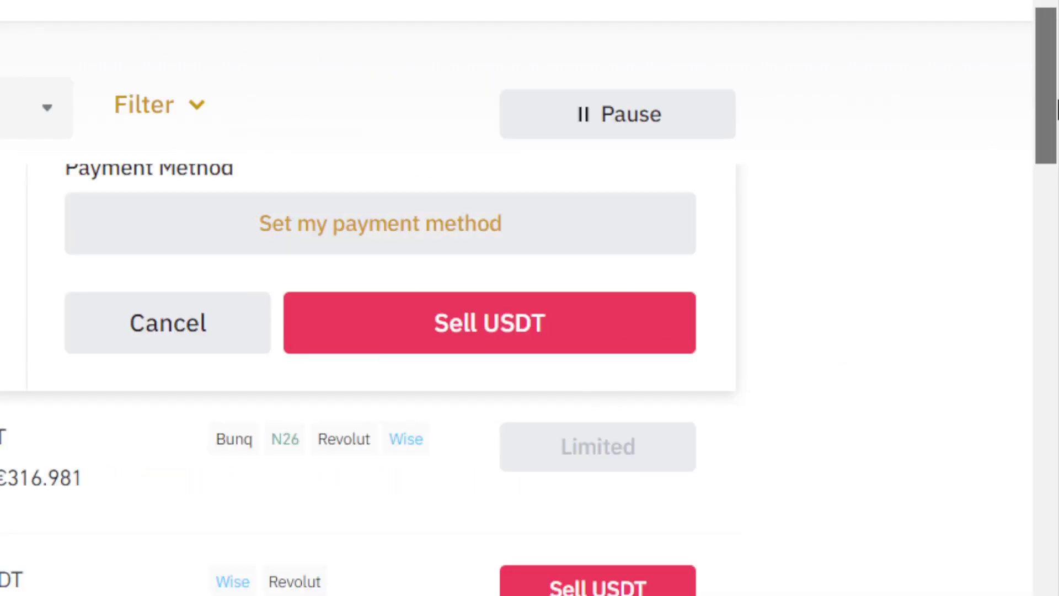
{"action": "scroll", "coordinate": [817, 344], "scroll_direction": "up", "scroll_amount": 4}
{"action": "left_click", "coordinate": [632, 318]}
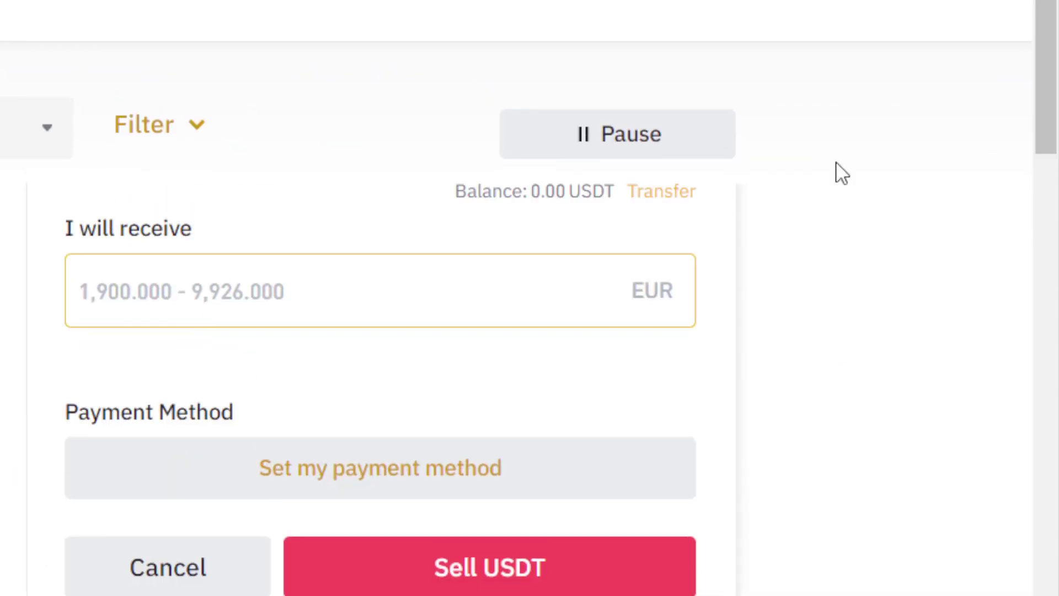
{"action": "scroll", "coordinate": [843, 174], "scroll_direction": "up", "scroll_amount": 2}
{"action": "left_click", "coordinate": [77, 265]}
{"action": "type", "text": "200"}
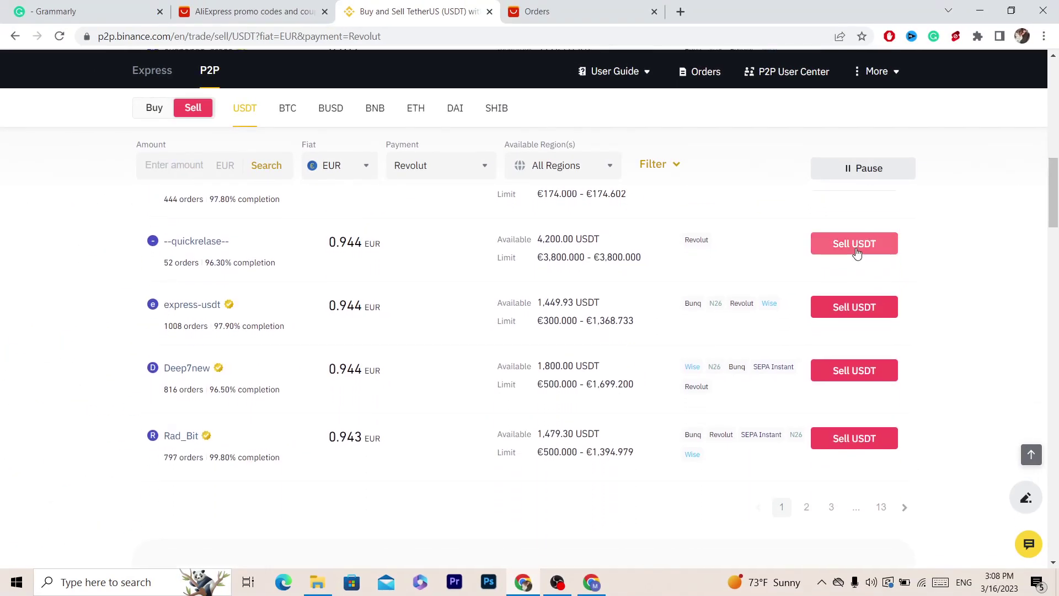
{"action": "left_click", "coordinate": [857, 253]}
{"action": "left_click", "coordinate": [693, 260]}
{"action": "type", "text": "20"}
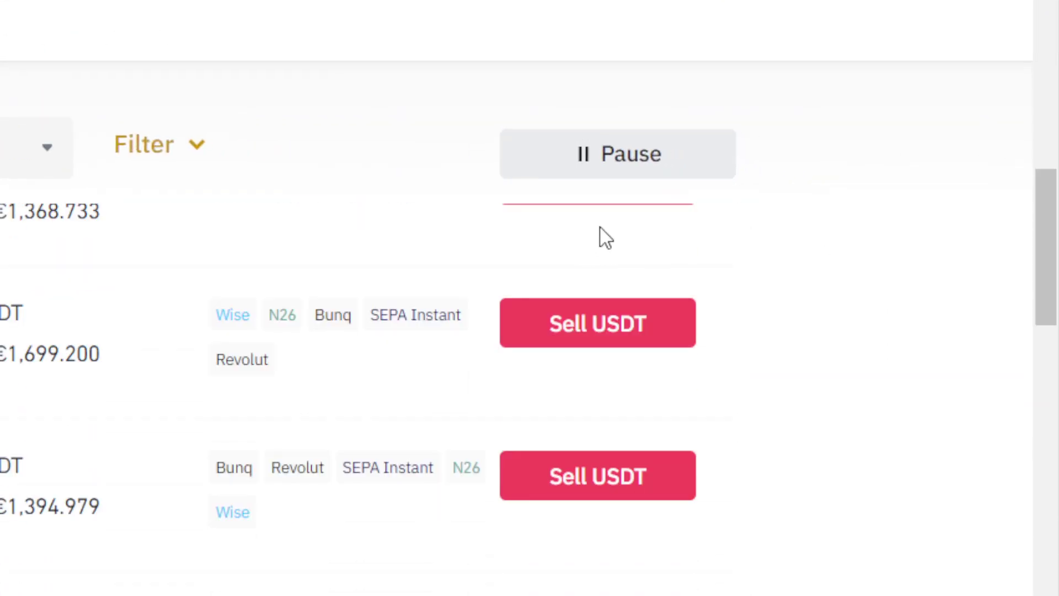
Enter 20 USDT on Deep7new's offer, revealing its 500 EUR minimum.
{"action": "left_click", "coordinate": [627, 339]}
{"action": "left_click", "coordinate": [361, 371]}
{"action": "type", "text": "20"}
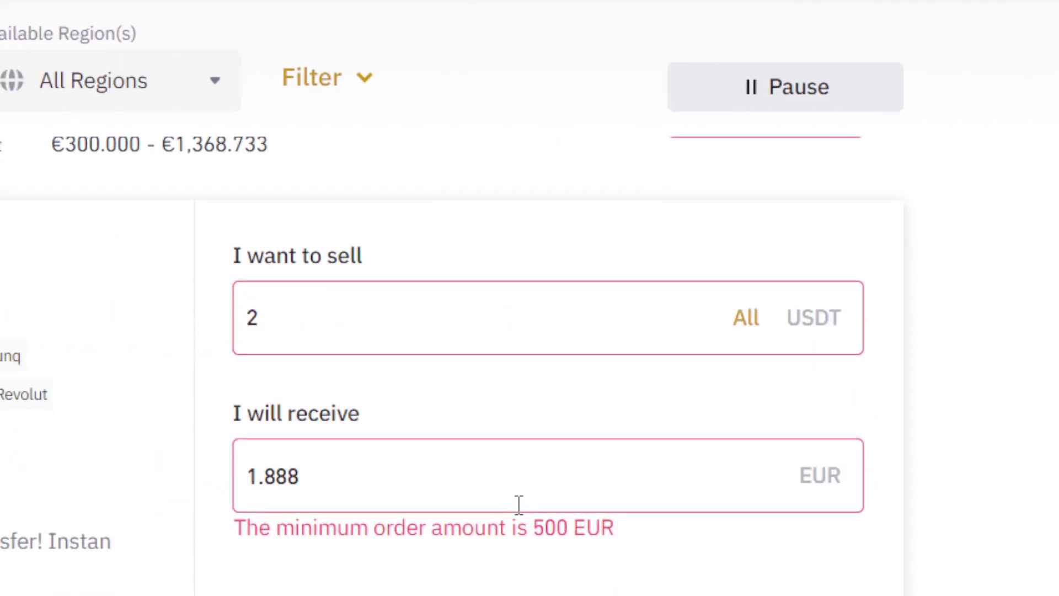
{"action": "triple_click", "coordinate": [546, 592]}
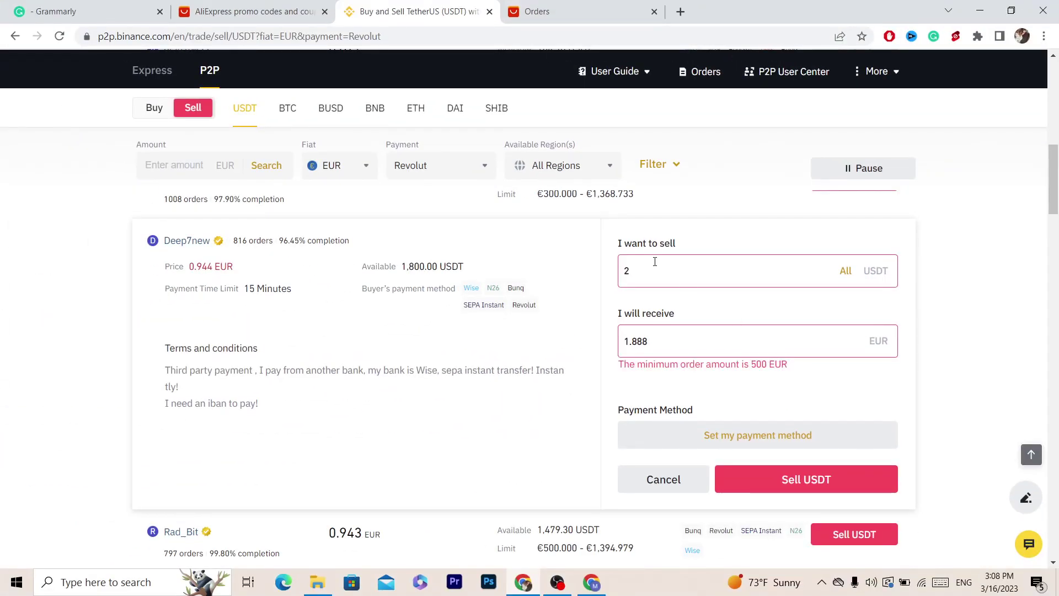
Change the sell amount to 550 USDT, receiving 519.2 EUR.
{"action": "key", "text": "BackSpace"}
{"action": "type", "text": "50"}
{"action": "key", "text": "BackSpace"}
{"action": "key", "text": "BackSpace"}
{"action": "type", "text": "6000"}
{"action": "key", "text": "BackSpace"}
{"action": "key", "text": "BackSpace"}
{"action": "key", "text": "BackSpace"}
{"action": "type", "text": "5500"}
{"action": "key", "text": "BackSpace"}
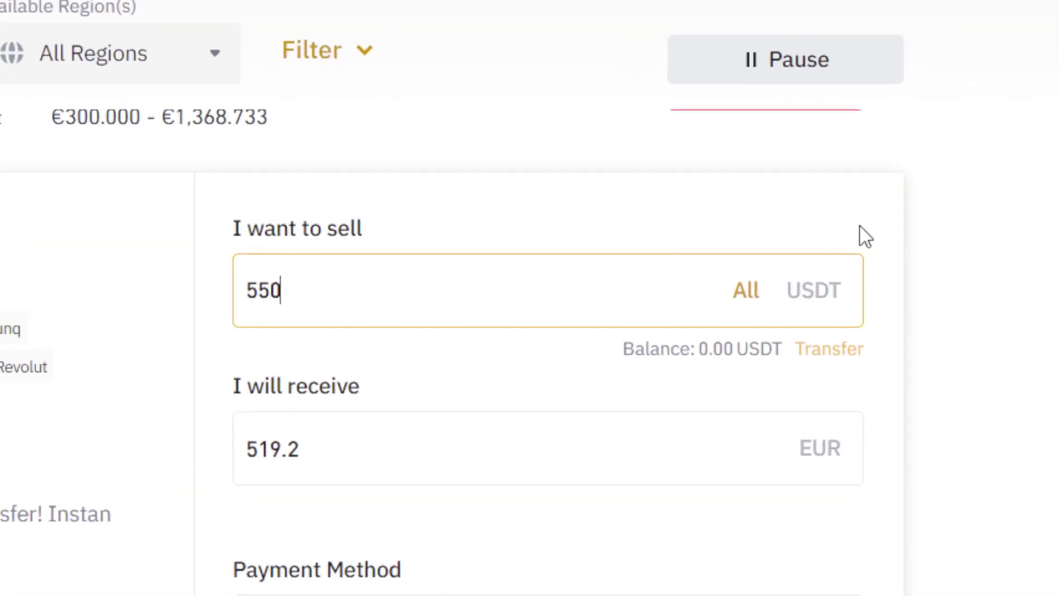
{"action": "scroll", "coordinate": [1041, 201], "scroll_direction": "up", "scroll_amount": 1}
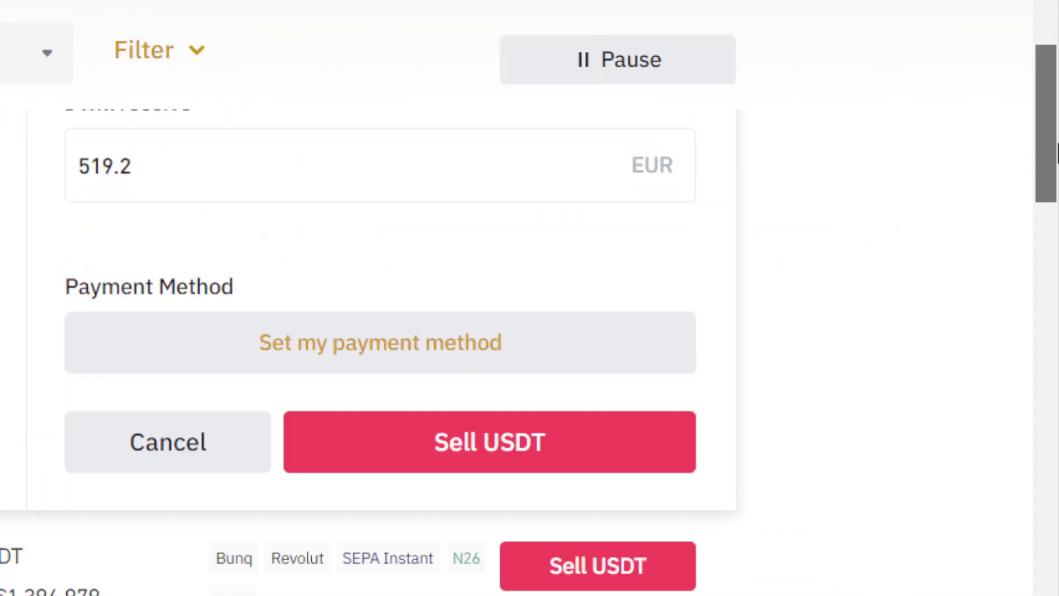
{"action": "scroll", "coordinate": [912, 265], "scroll_direction": "up", "scroll_amount": 2}
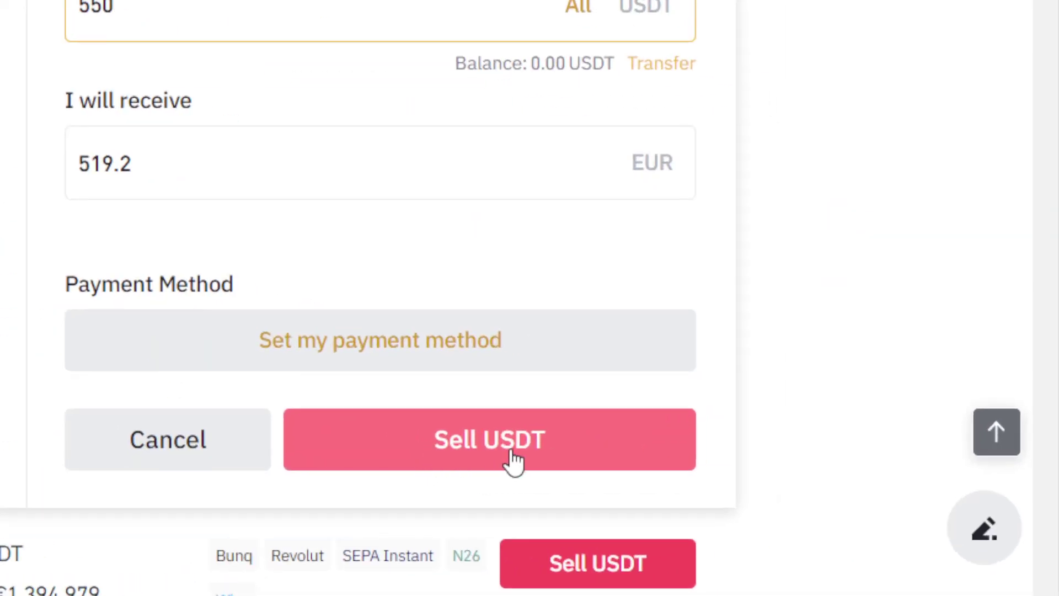